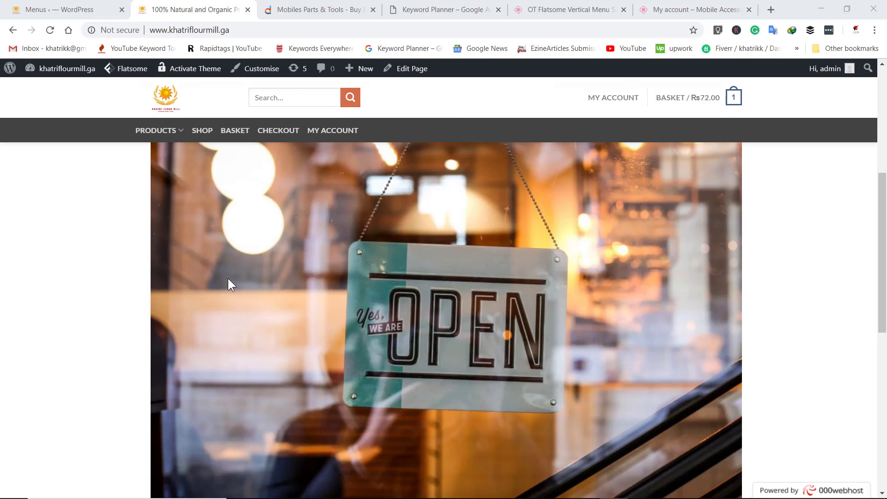
# Step: Switch to the Menus tab and review 'my menu': Products with nested Masalas and Oils
pyautogui.moveTo(179, 134)
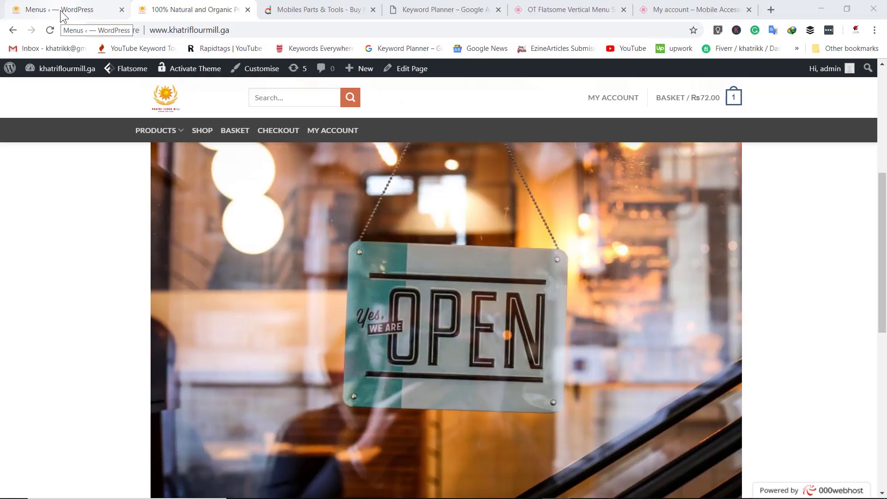
pyautogui.click(63, 11)
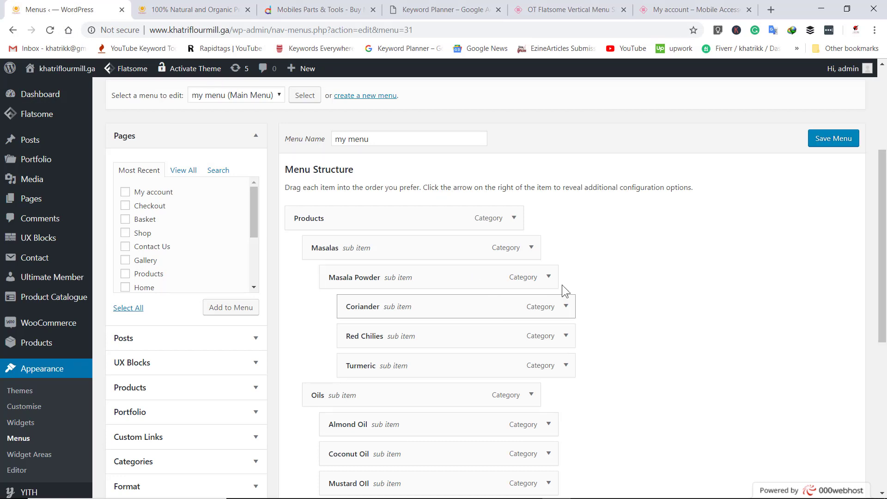
pyautogui.scroll(-2, 601, 268)
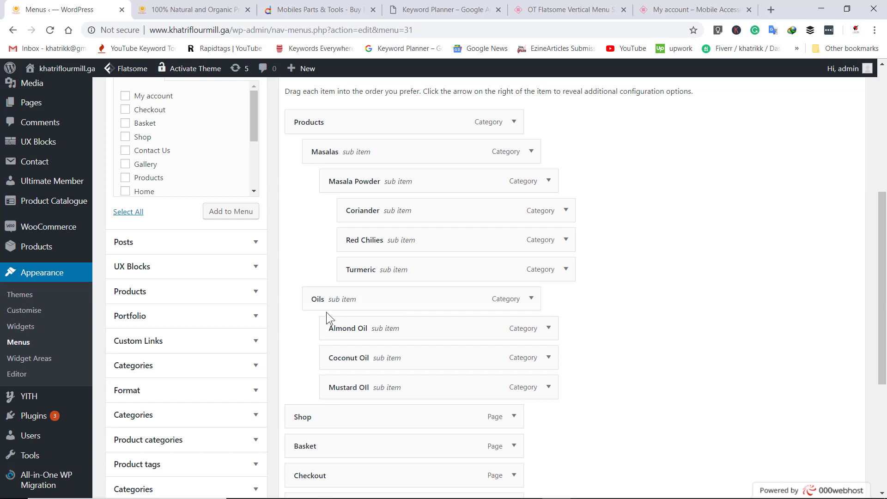
pyautogui.scroll(-4, 446, 319)
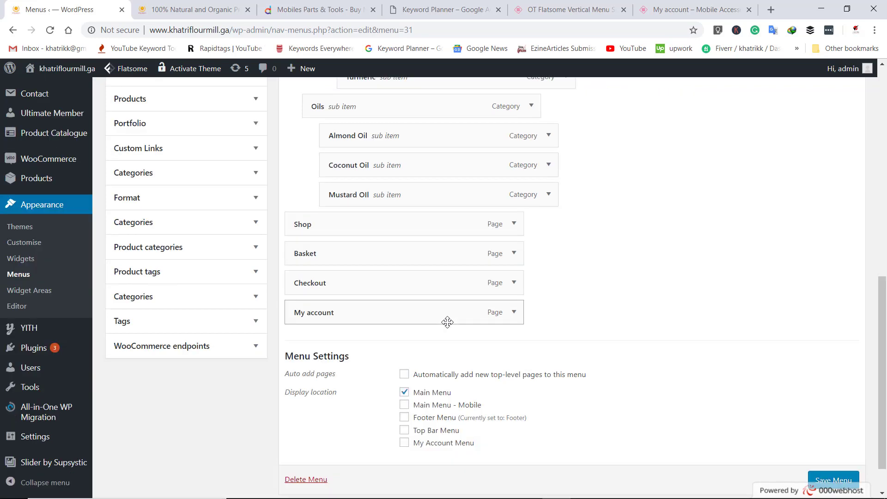
pyautogui.scroll(2, 447, 322)
pyautogui.scroll(4, 447, 322)
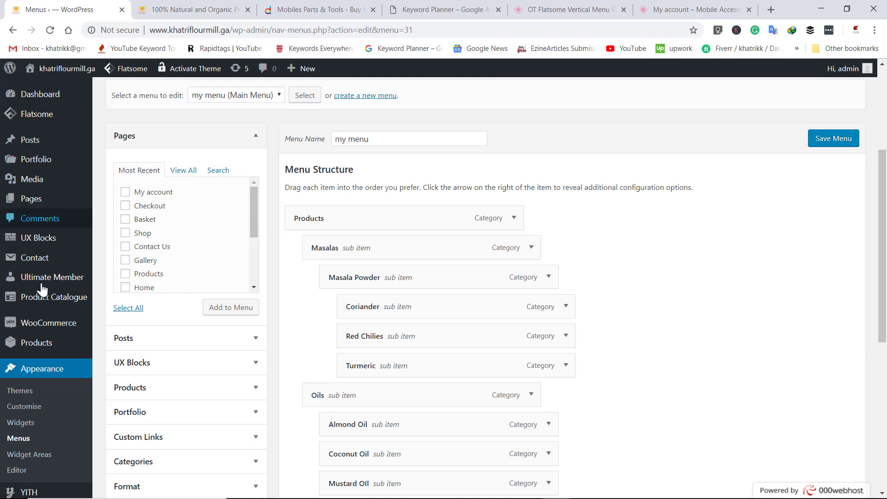
pyautogui.moveTo(40, 296)
pyautogui.scroll(4, 40, 298)
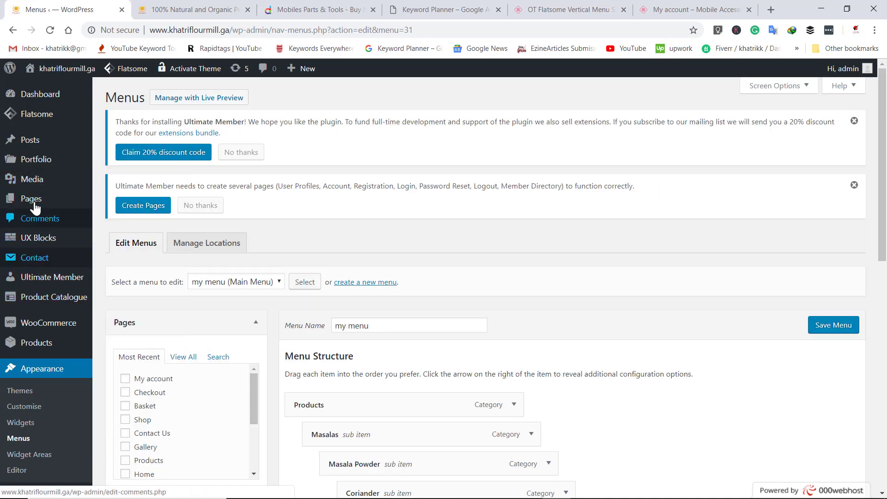
# Step: Go to the Posts > Categories management page
pyautogui.moveTo(40, 152)
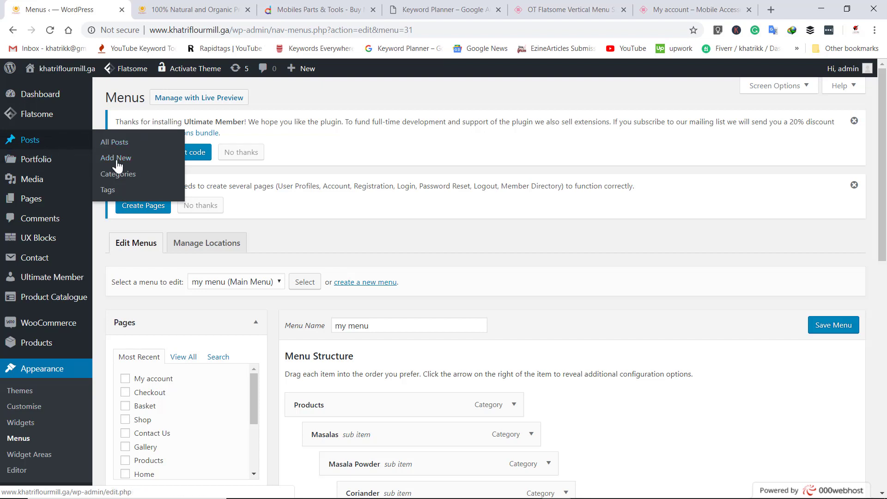
pyautogui.click(129, 179)
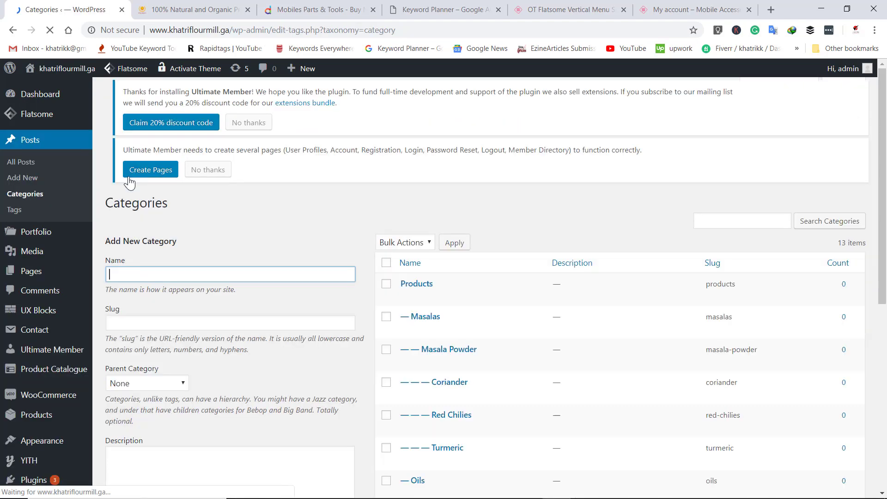
pyautogui.scroll(-6, 331, 310)
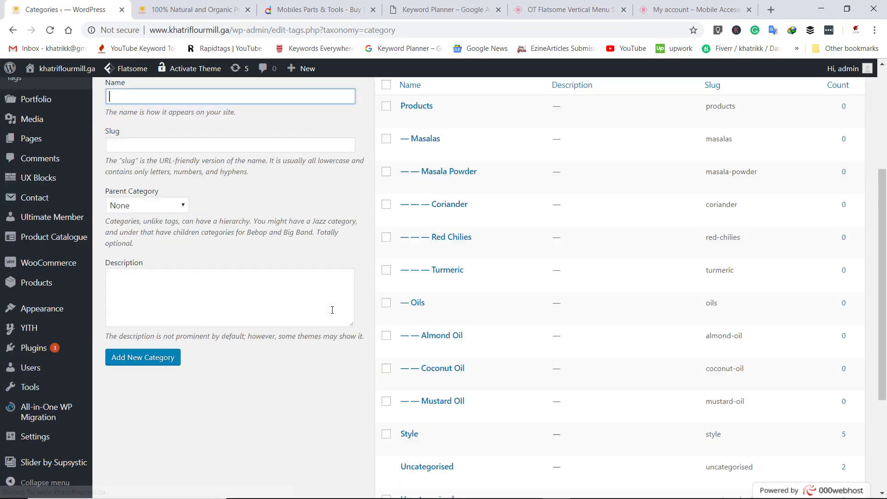
pyautogui.scroll(4, 333, 307)
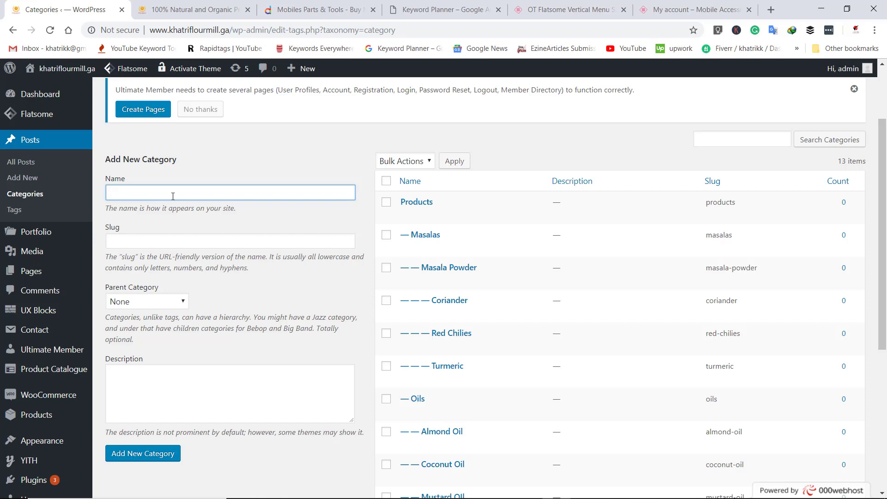
# Step: Create a top-level category named 'Categories' and refresh the category list
pyautogui.write('Cat')
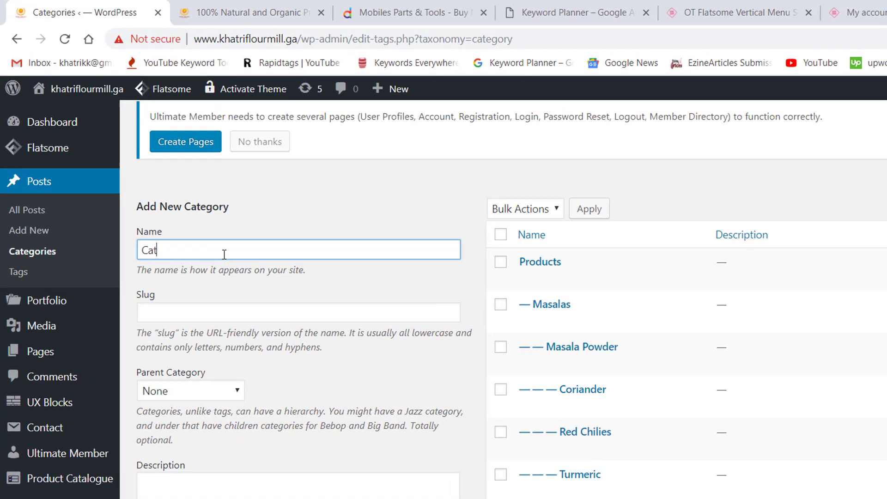
pyautogui.write('ego')
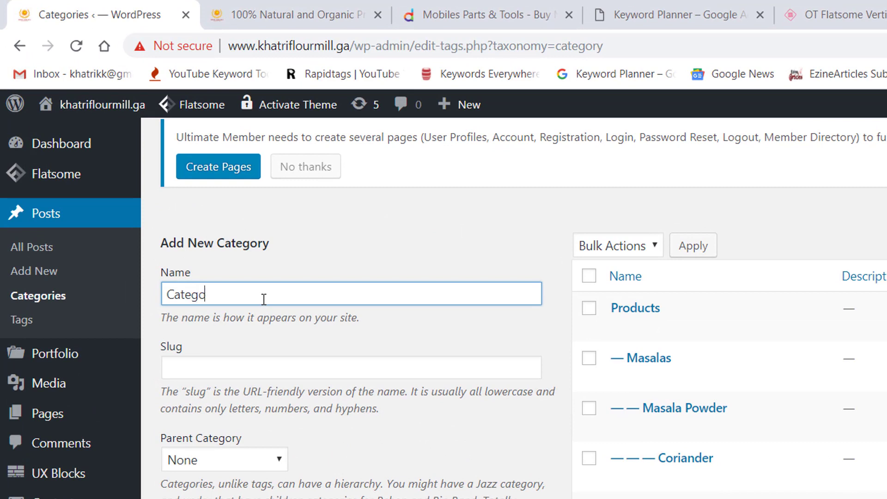
pyautogui.write('rei')
pyautogui.press('BackSpace')
pyautogui.press('BackSpace')
pyautogui.write('ies')
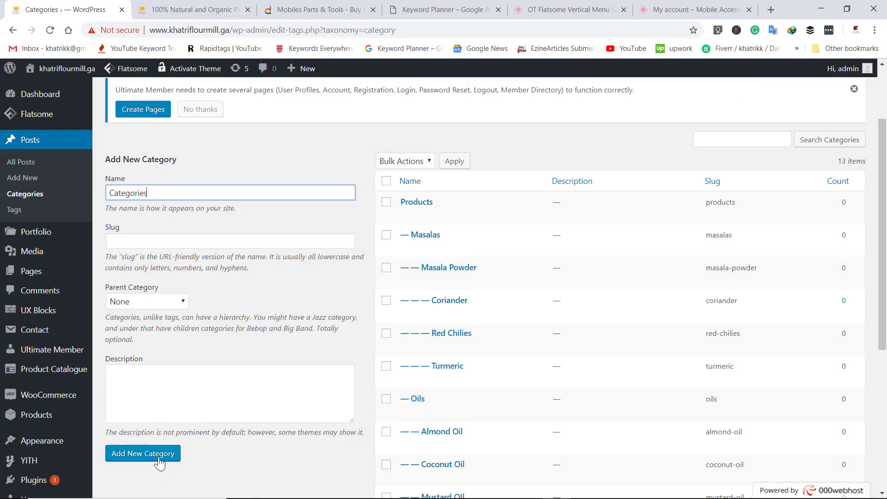
pyautogui.click(159, 459)
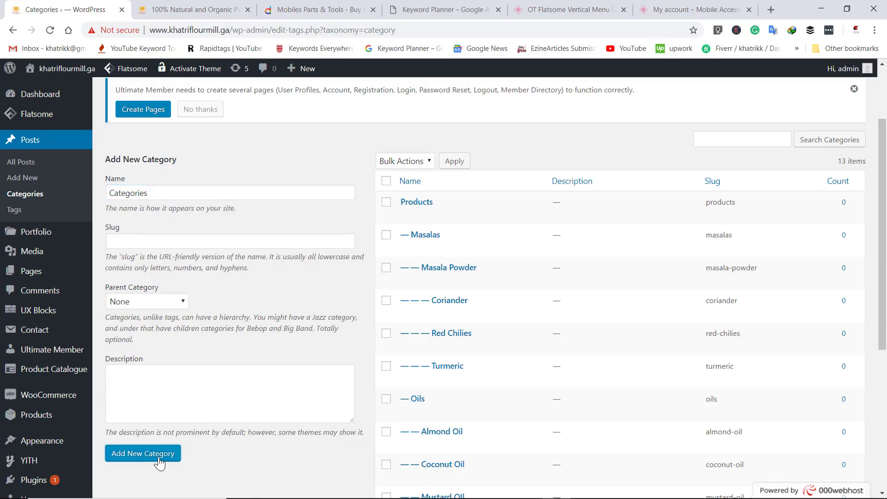
pyautogui.scroll(-5, 271, 311)
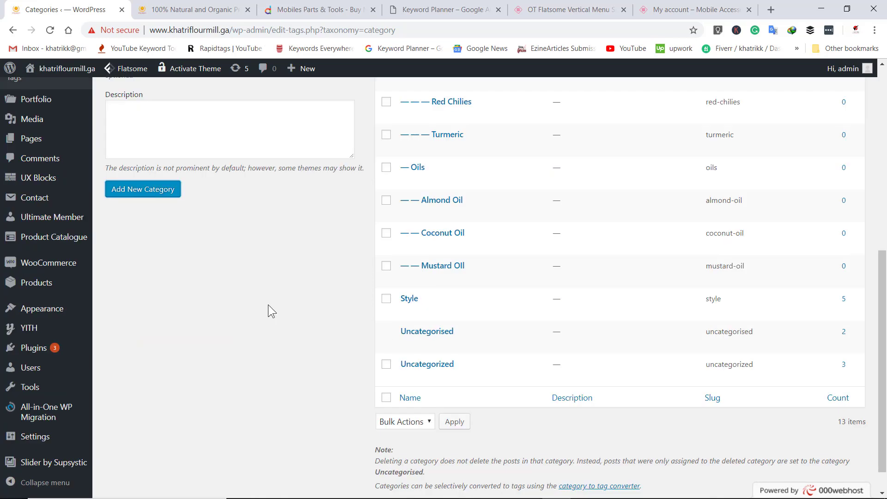
pyautogui.scroll(4, 268, 310)
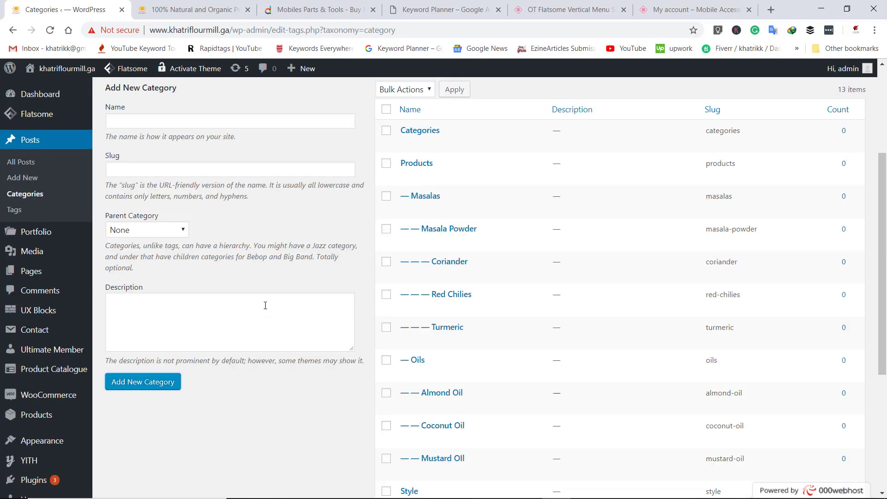
pyautogui.press('F5')
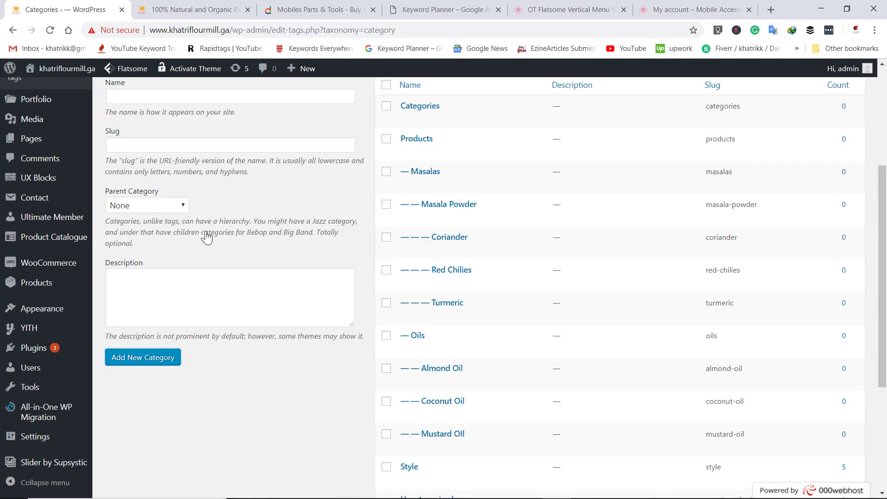
pyautogui.scroll(2, 180, 189)
# Step: Create a 'Dry Fruits' category with Categories as its parent
pyautogui.click(161, 194)
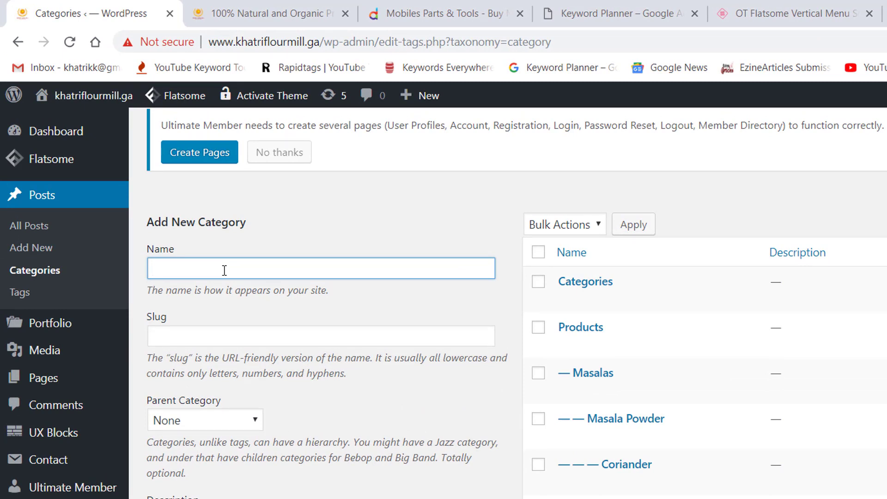
pyautogui.write('Dry Fruits')
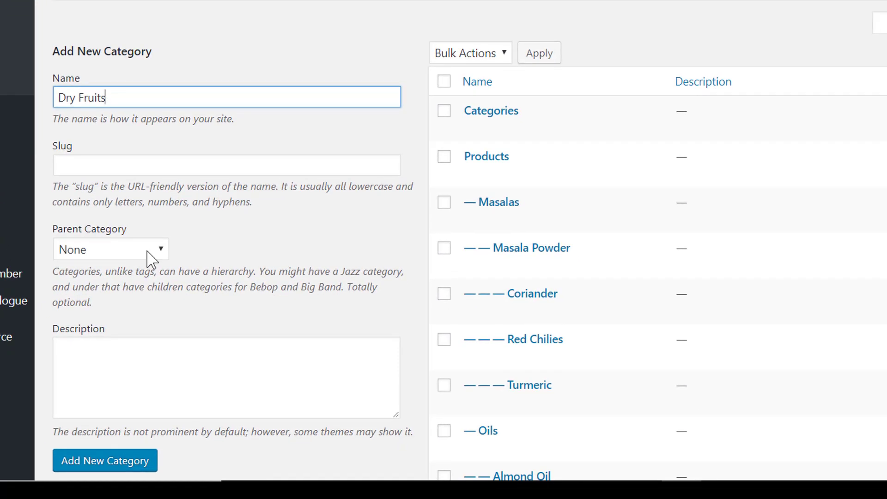
pyautogui.click(147, 253)
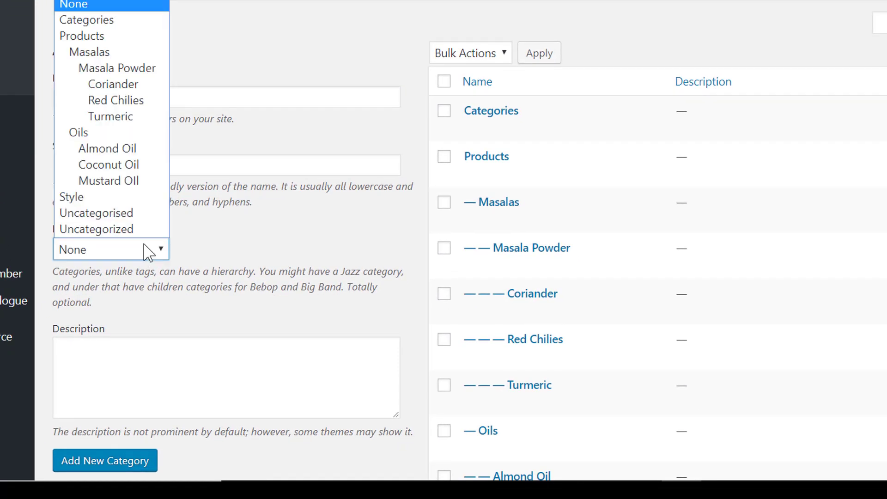
pyautogui.click(115, 22)
pyautogui.scroll(-5, 233, 306)
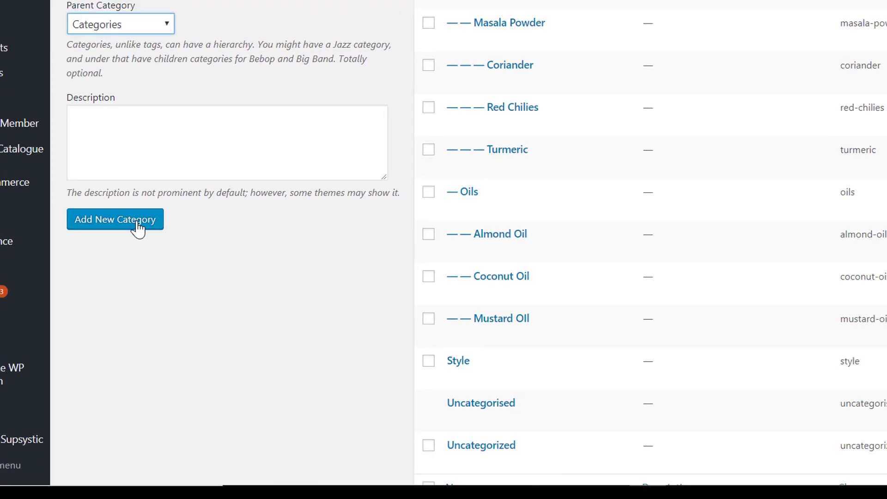
pyautogui.click(129, 199)
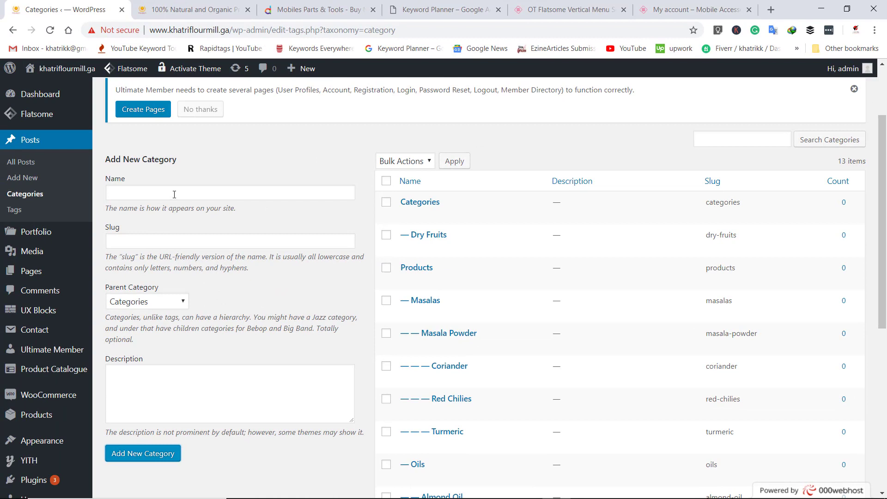
pyautogui.click(174, 194)
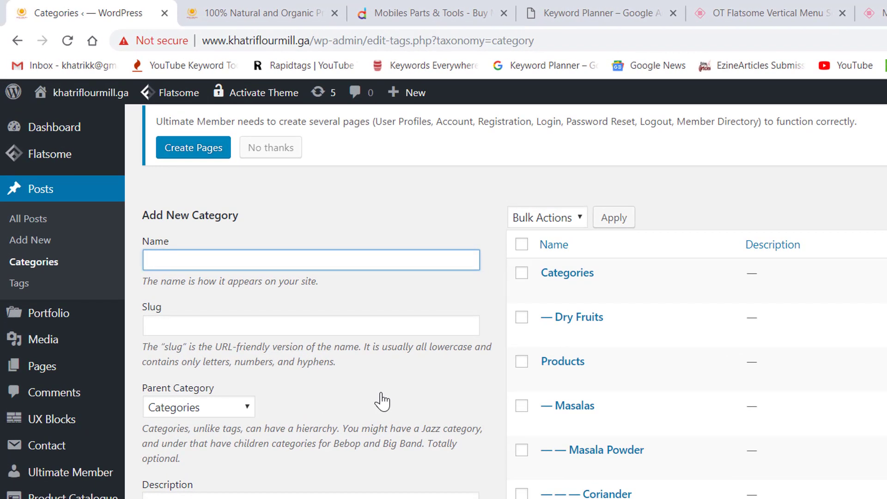
# Step: Create an 'Almonds' category with Dry Fruits as its parent
pyautogui.write('Alo')
pyautogui.press('BackSpace')
pyautogui.write('monds')
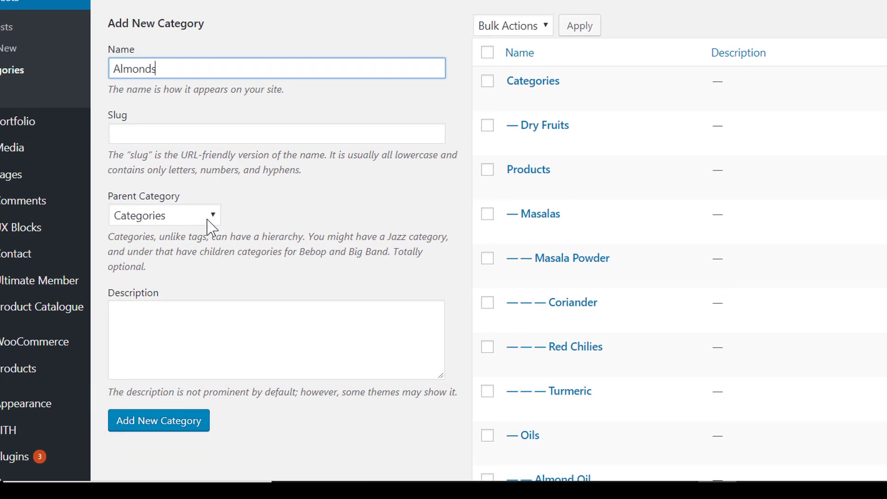
pyautogui.click(242, 412)
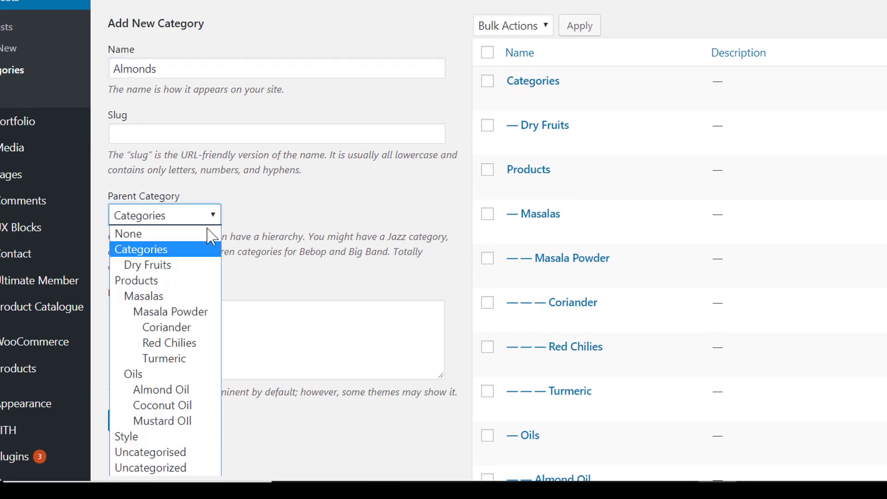
pyautogui.click(194, 267)
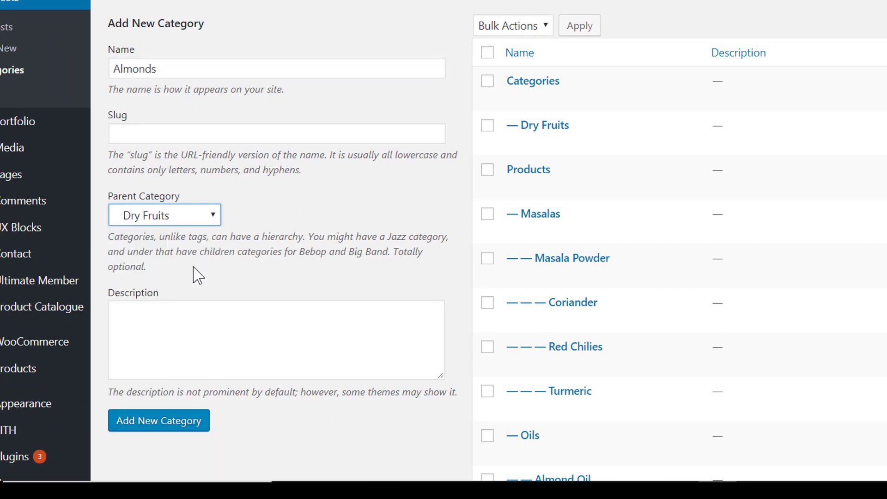
pyautogui.click(191, 427)
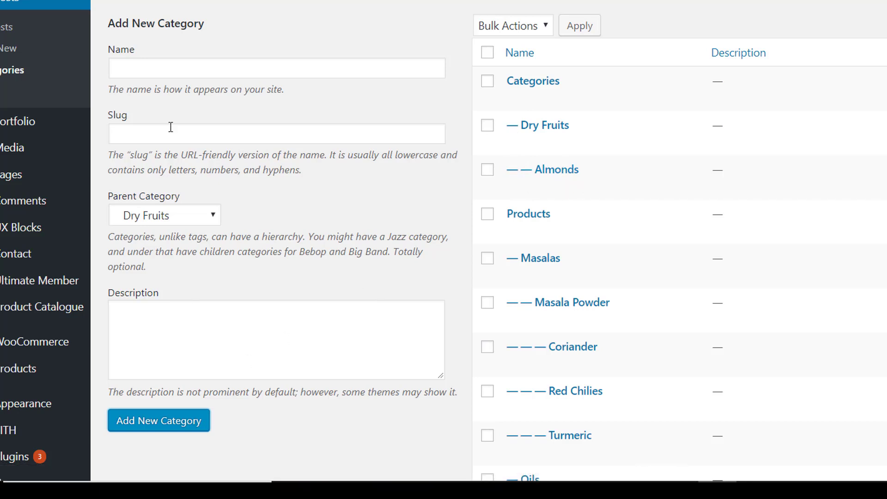
pyautogui.click(195, 72)
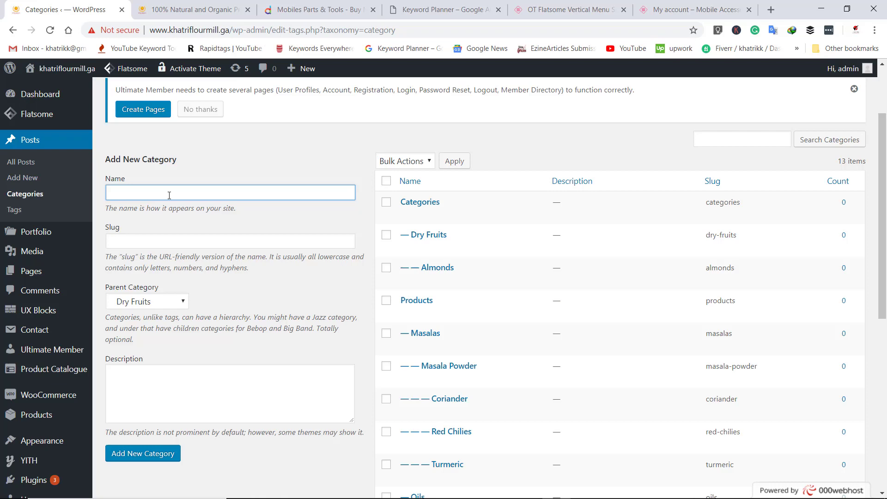
# Step: Create a 'Flours' category with Categories selected as its parent
pyautogui.write('Flours')
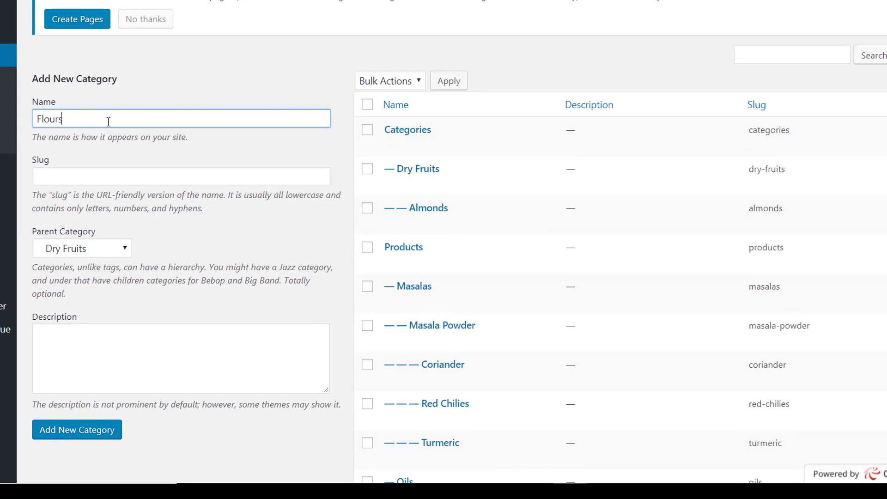
pyautogui.click(123, 255)
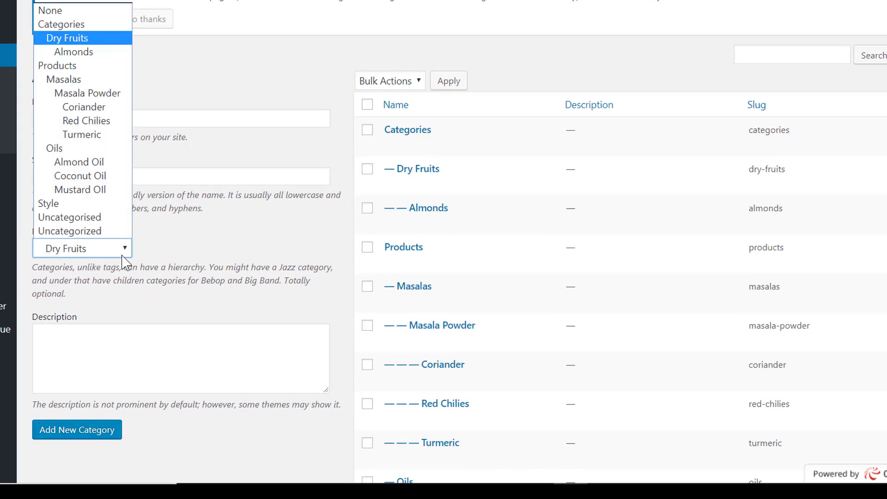
pyautogui.click(86, 27)
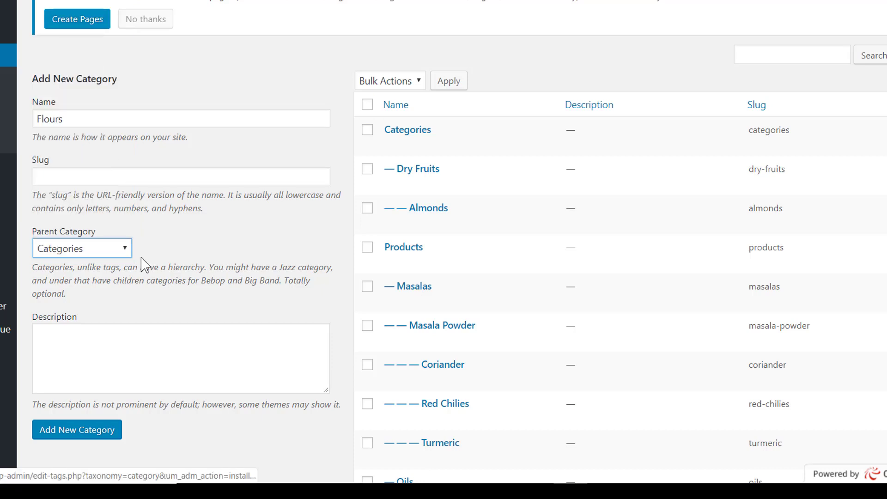
pyautogui.click(95, 439)
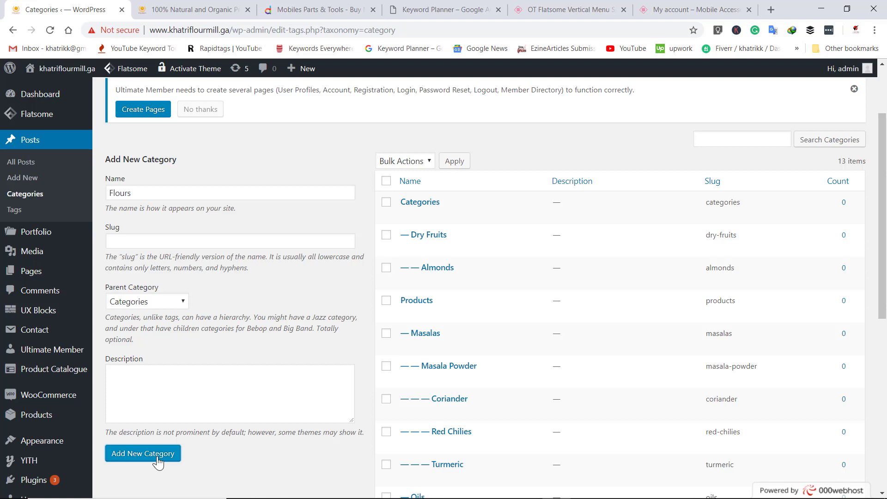
pyautogui.click(157, 457)
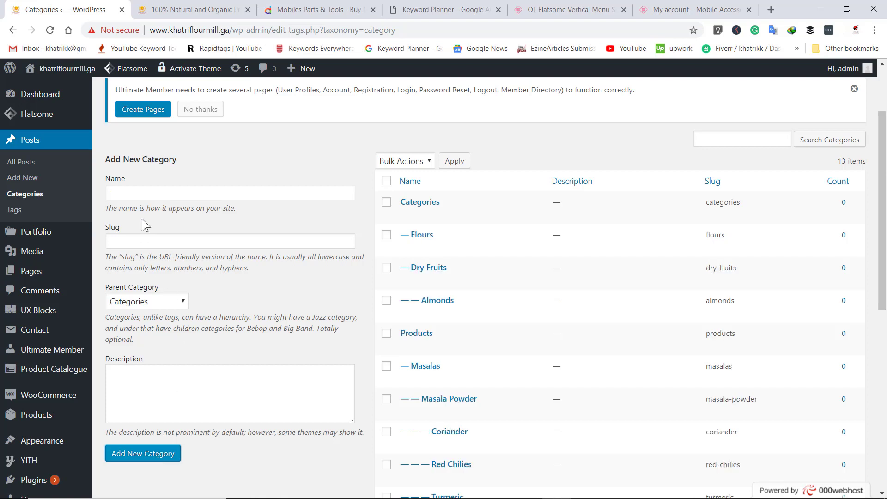
pyautogui.click(150, 196)
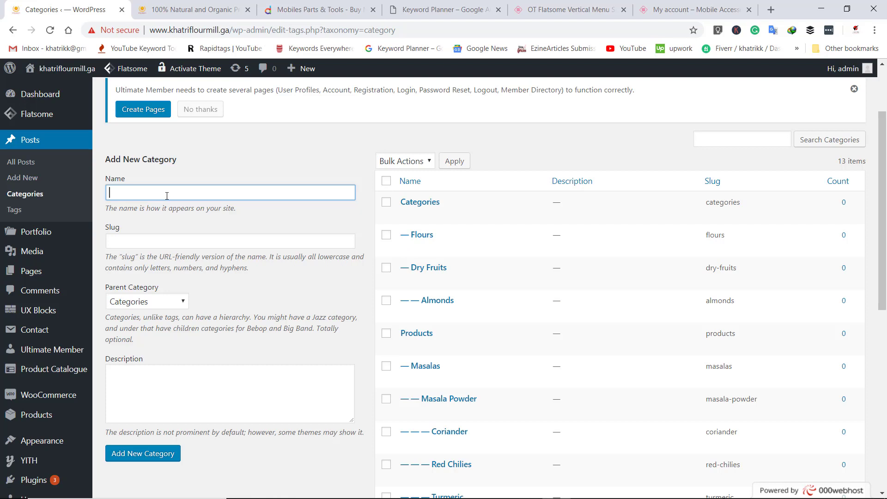
# Step: Create 'Wheat' and 'Rice' categories, both with Flours as parent
pyautogui.write('Whear')
pyautogui.press('BackSpace')
pyautogui.click(182, 304)
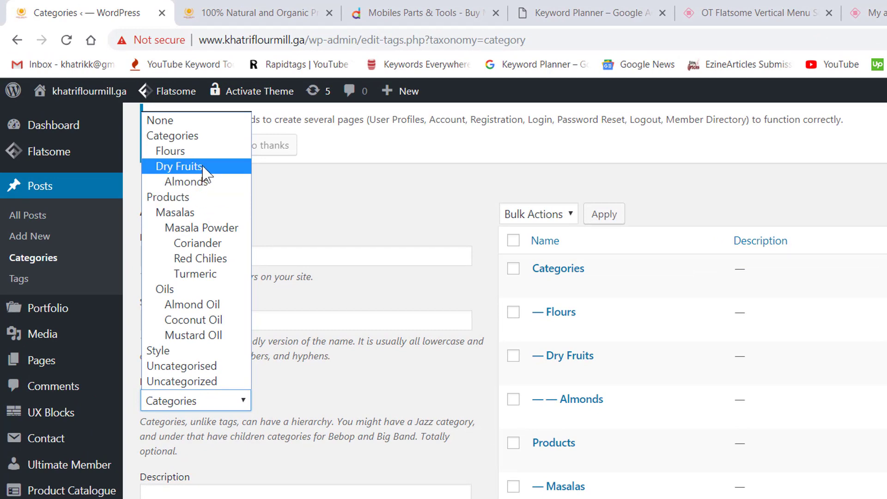
pyautogui.click(204, 154)
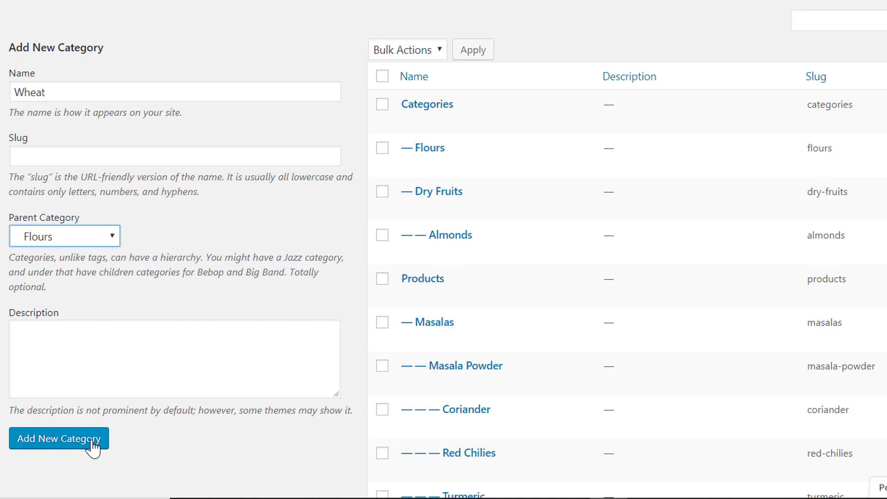
pyautogui.click(93, 442)
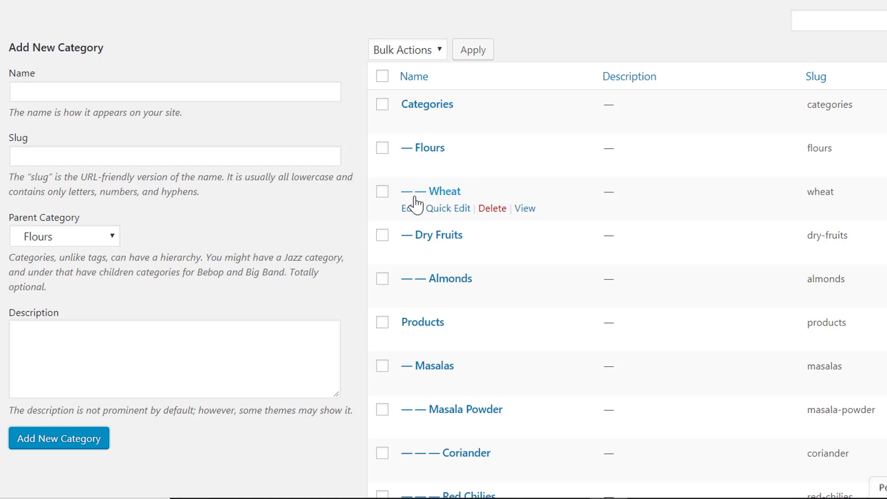
pyautogui.click(90, 94)
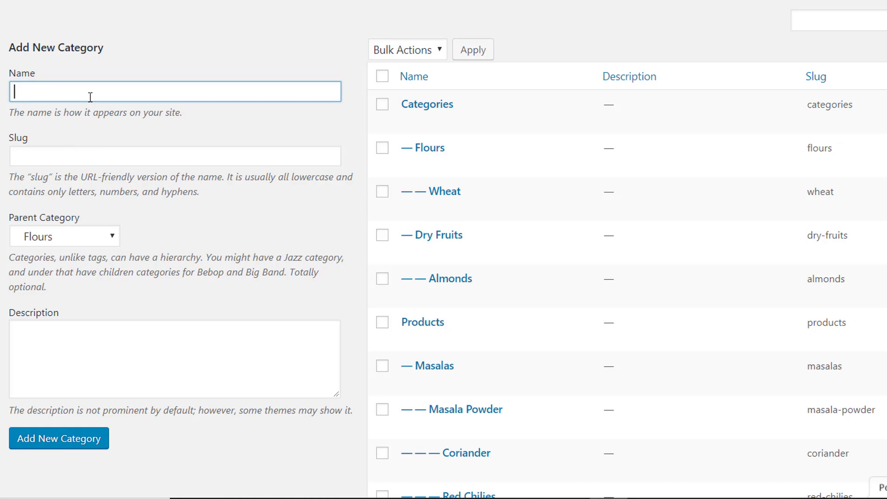
pyautogui.write('Rice')
pyautogui.click(85, 443)
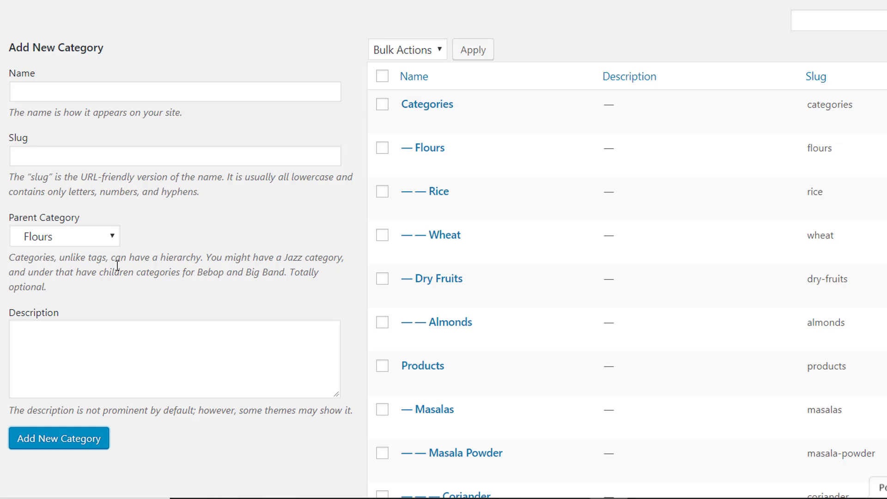
# Step: Open Appearance > Menus and review my menu's Products, Shop, Basket, Checkout and My account items
pyautogui.scroll(-3, 28, 354)
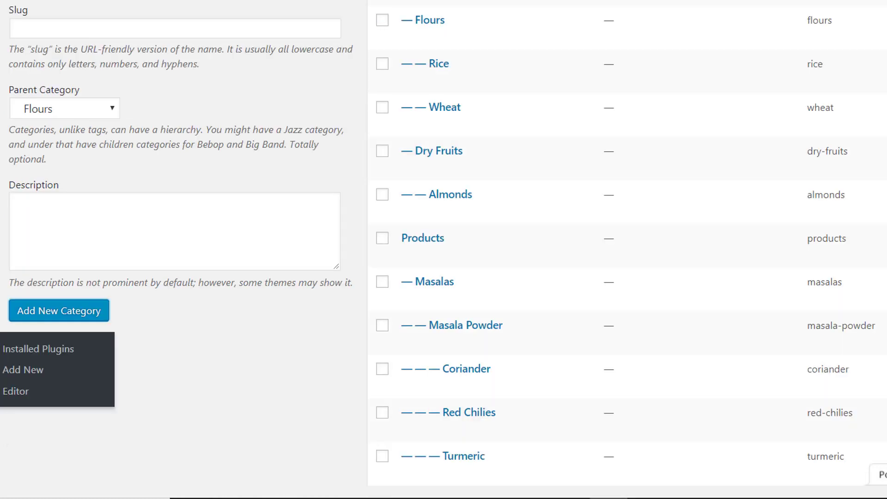
pyautogui.moveTo(2, 288)
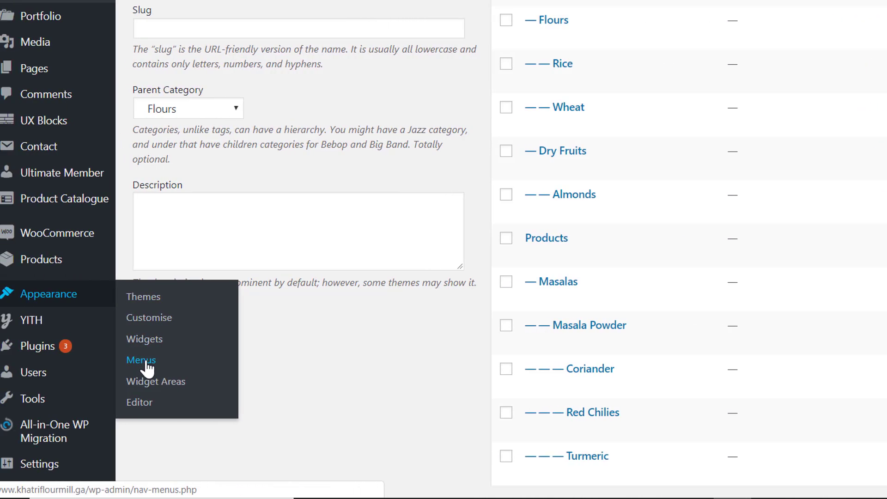
pyautogui.click(147, 363)
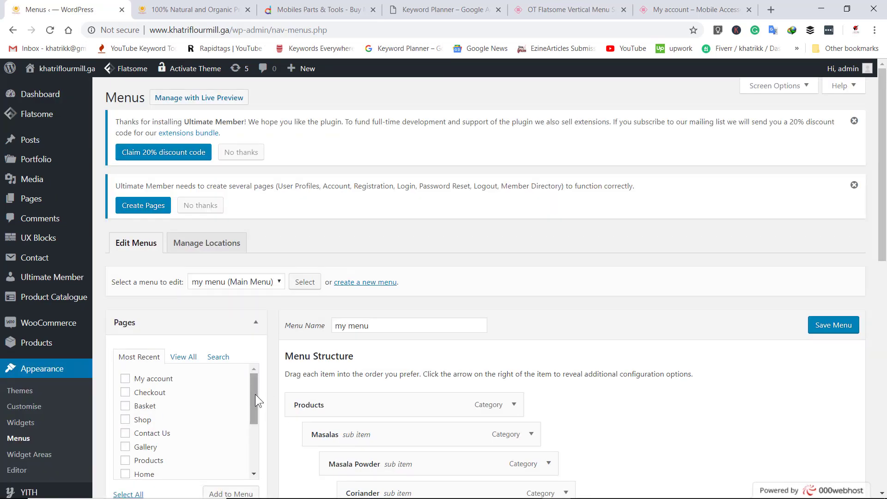
pyautogui.scroll(-3, 255, 395)
pyautogui.scroll(-4, 506, 365)
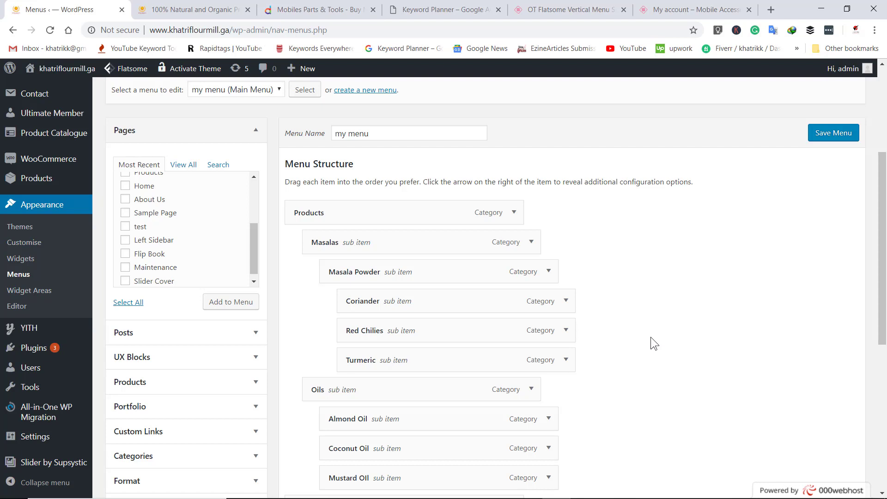
pyautogui.scroll(-2, 651, 336)
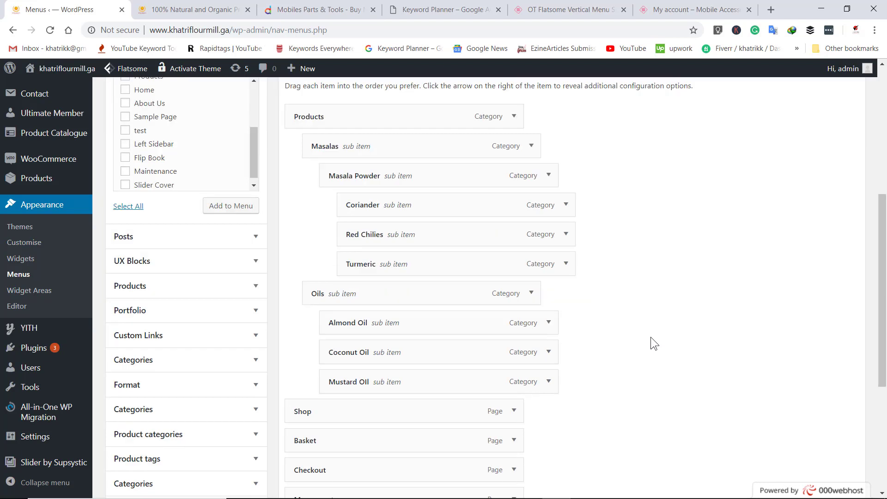
pyautogui.scroll(4, 181, 328)
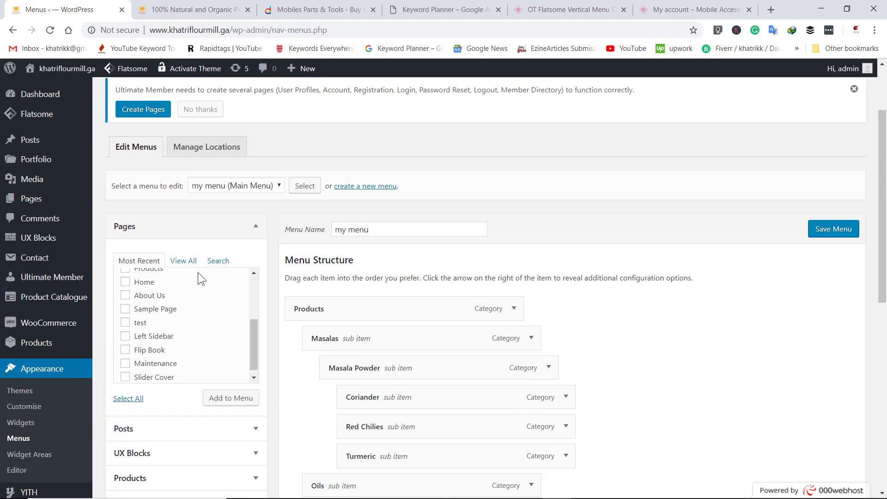
pyautogui.scroll(-6, 228, 406)
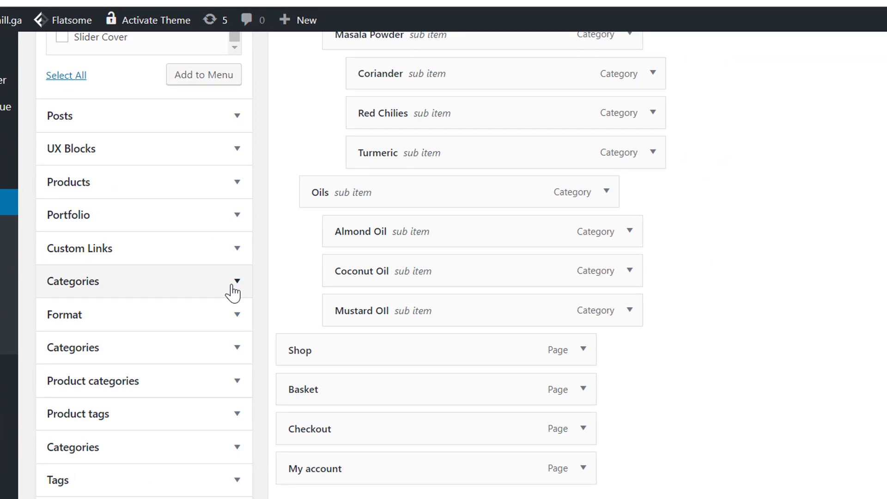
# Step: Expand the menu editor's Categories panel with all categories listed
pyautogui.click(233, 291)
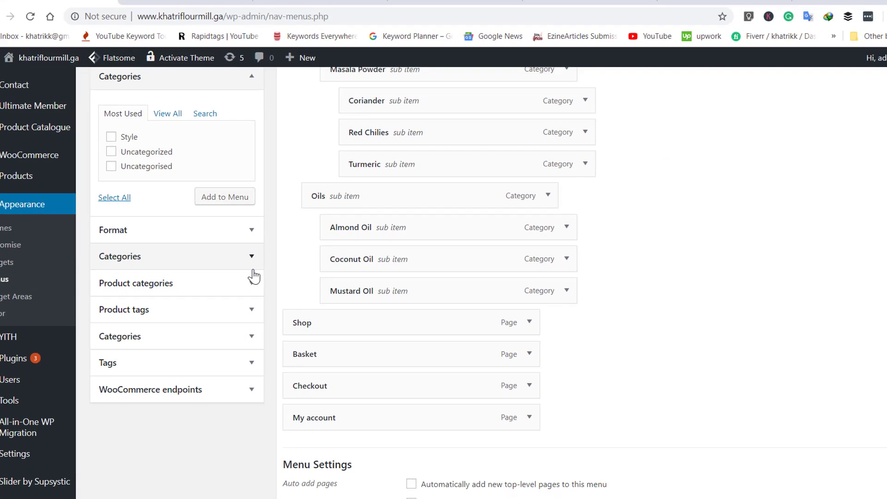
pyautogui.click(253, 266)
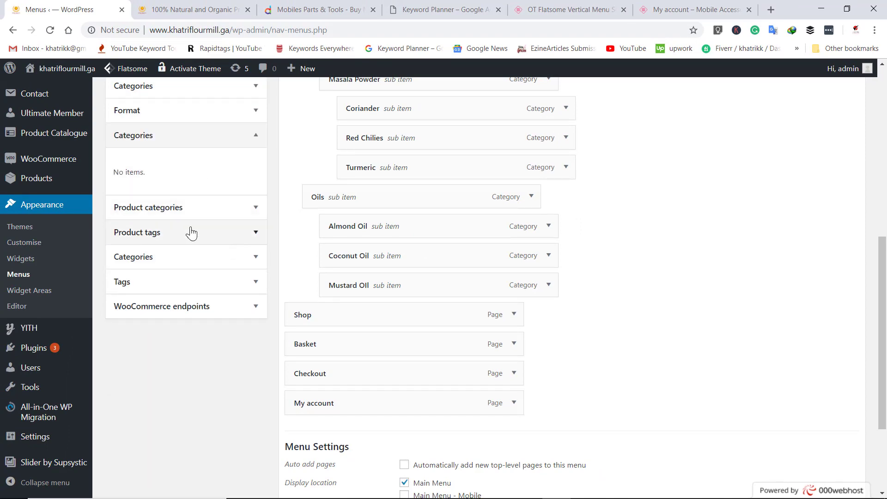
pyautogui.scroll(2, 217, 245)
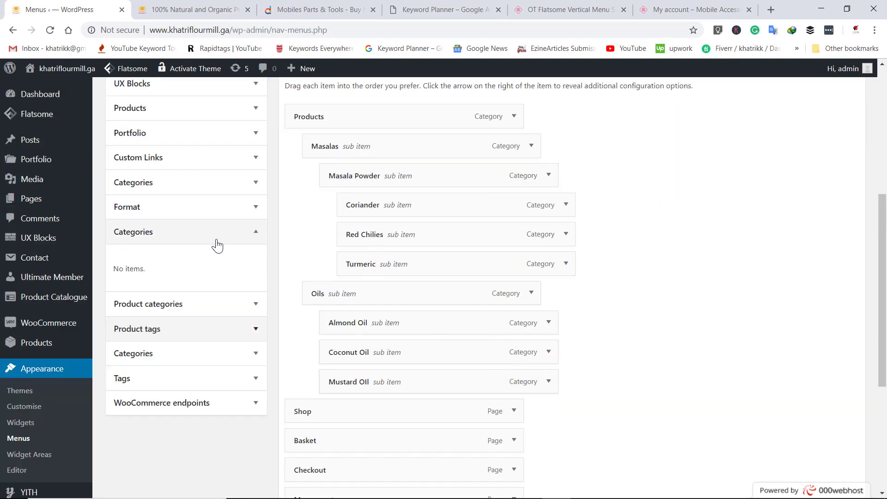
pyautogui.click(256, 183)
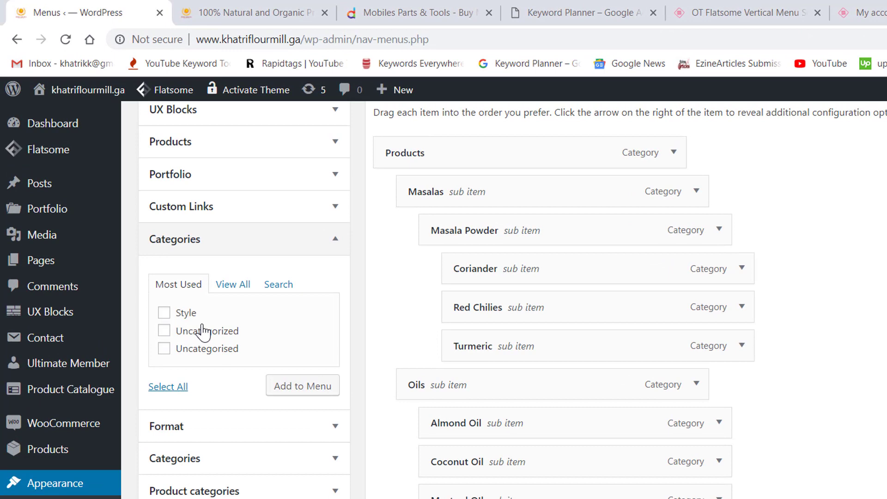
pyautogui.click(229, 291)
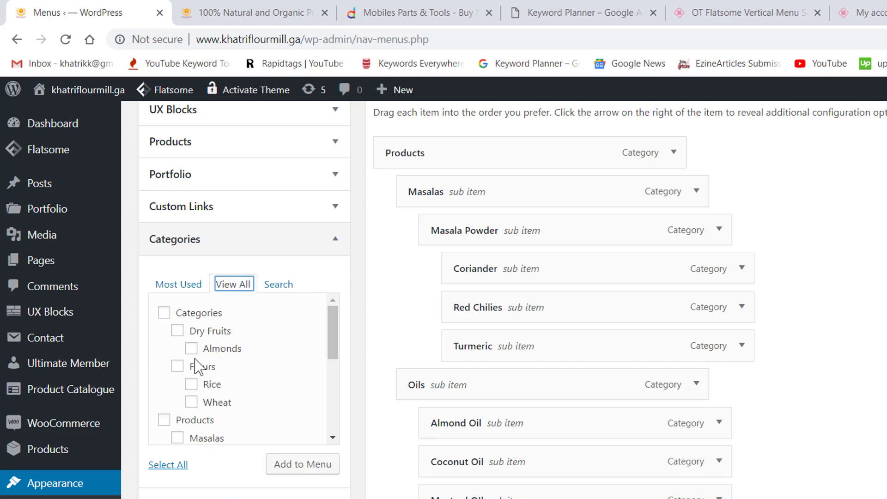
# Step: Tick Categories, Dry Fruits, Almonds, Flours, Rice and Wheat for the menu
pyautogui.click(165, 314)
pyautogui.click(178, 331)
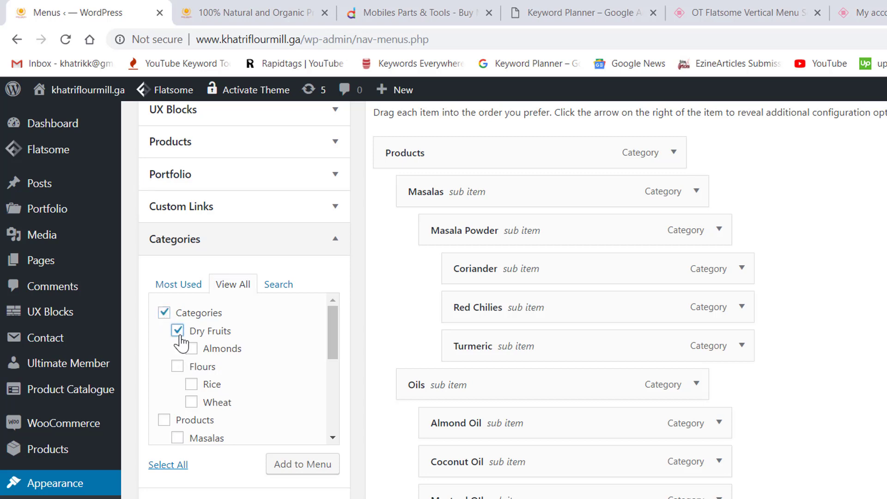
pyautogui.click(177, 368)
pyautogui.click(191, 385)
pyautogui.click(191, 403)
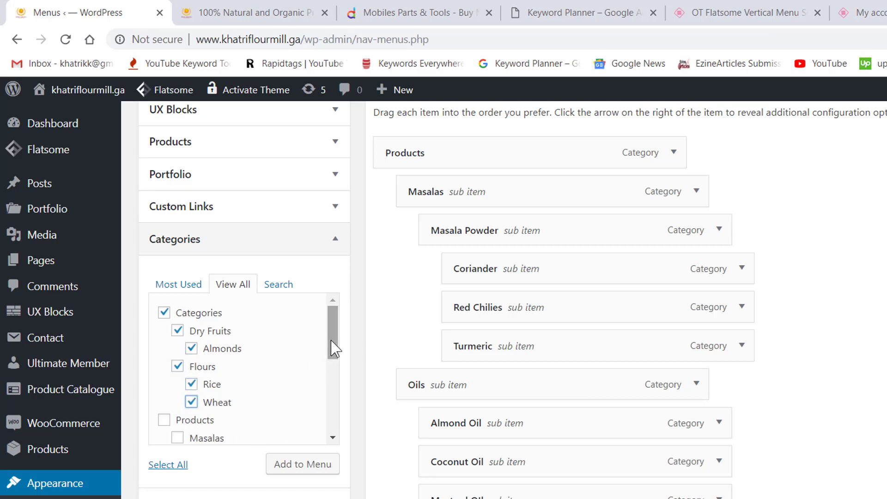
pyautogui.moveTo(330, 348)
pyautogui.mouseDown()
pyautogui.moveTo(333, 373)
pyautogui.moveTo(331, 356)
pyautogui.mouseUp()
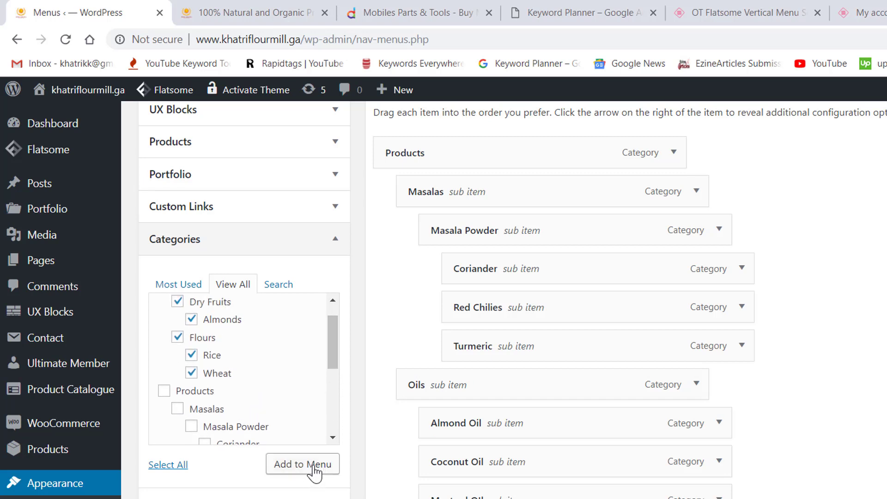
# Step: Add the six ticked categories to my menu, appearing as top-level items after My account
pyautogui.scroll(-6, 738, 362)
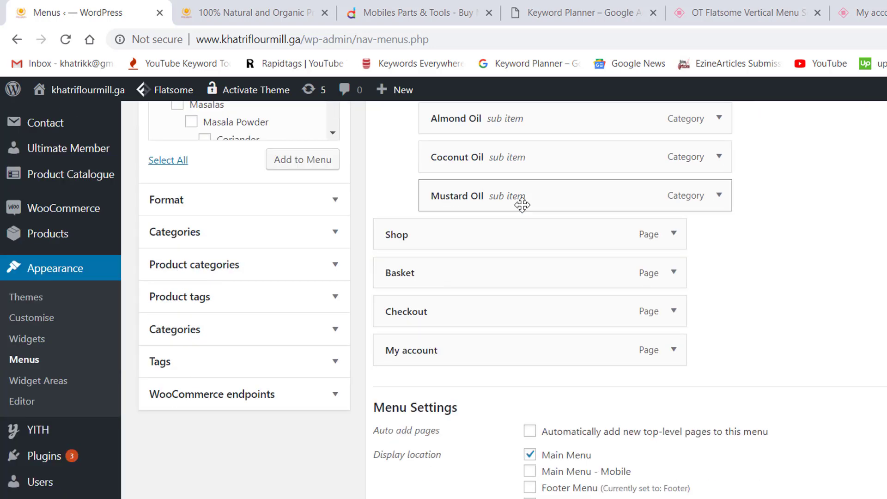
pyautogui.scroll(5, 522, 204)
pyautogui.scroll(5, 537, 220)
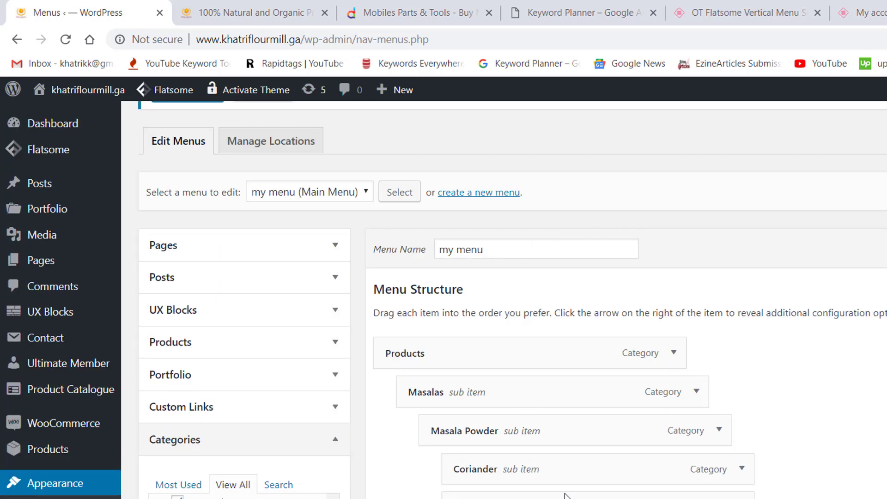
pyautogui.scroll(-5, 565, 495)
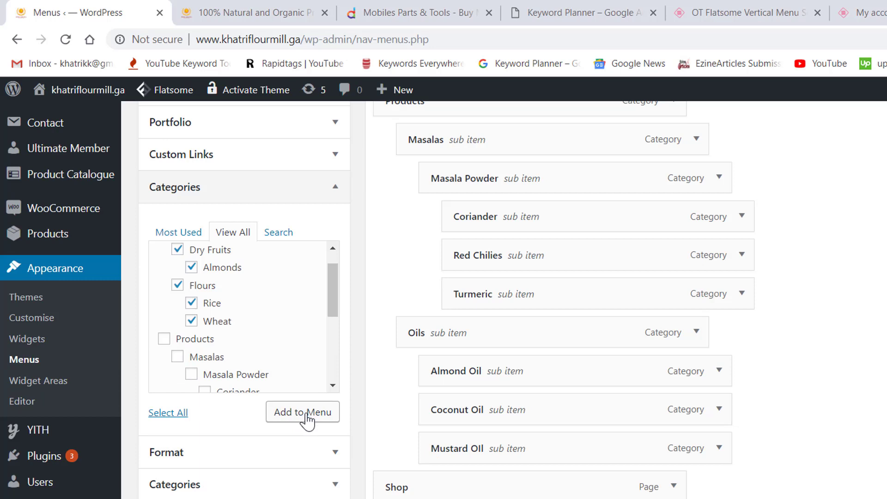
pyautogui.click(306, 421)
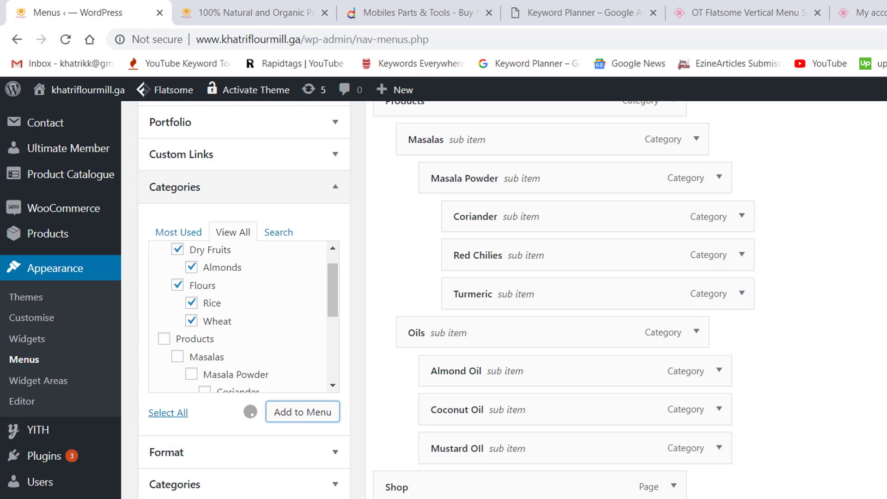
pyautogui.scroll(-5, 554, 301)
pyautogui.scroll(5, 554, 301)
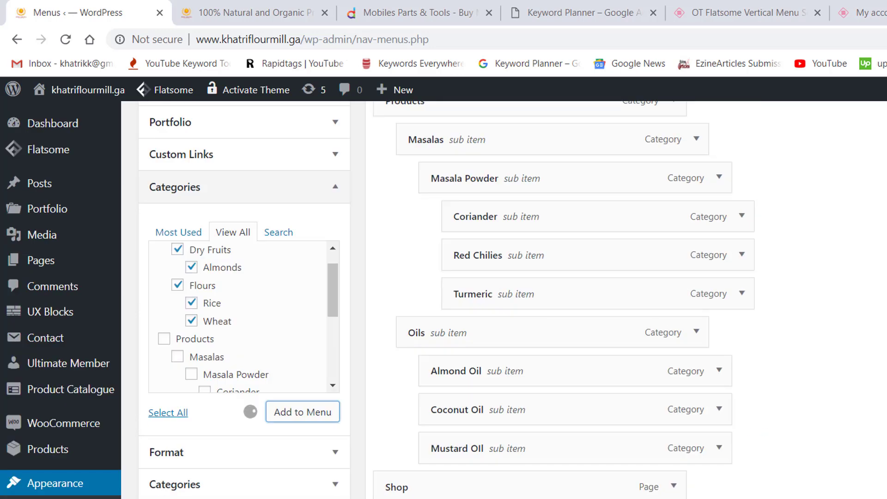
pyautogui.scroll(4, 554, 300)
pyautogui.scroll(-2, 554, 300)
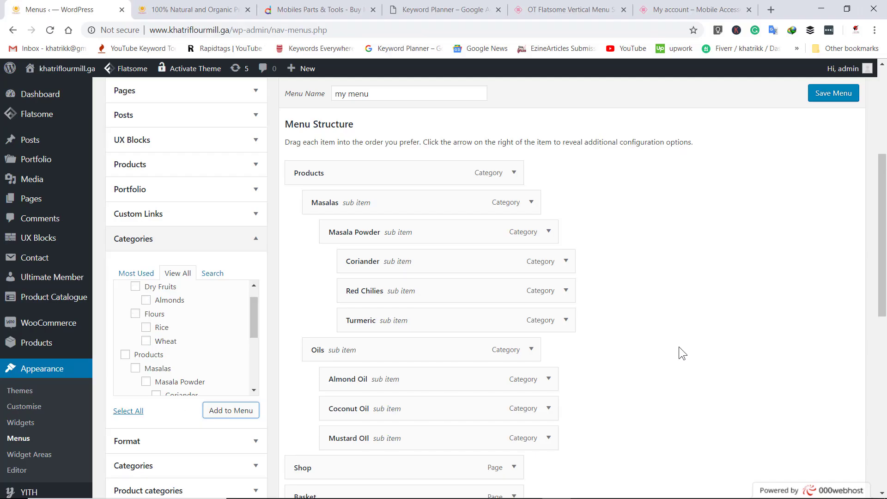
pyautogui.scroll(-5, 678, 346)
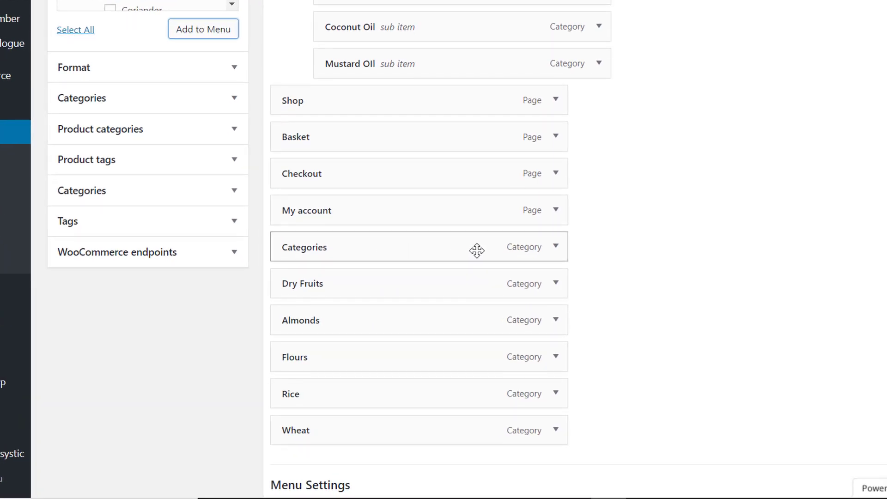
# Step: Change the Categories menu item's Navigation Label to 'Our Products'
pyautogui.click(556, 246)
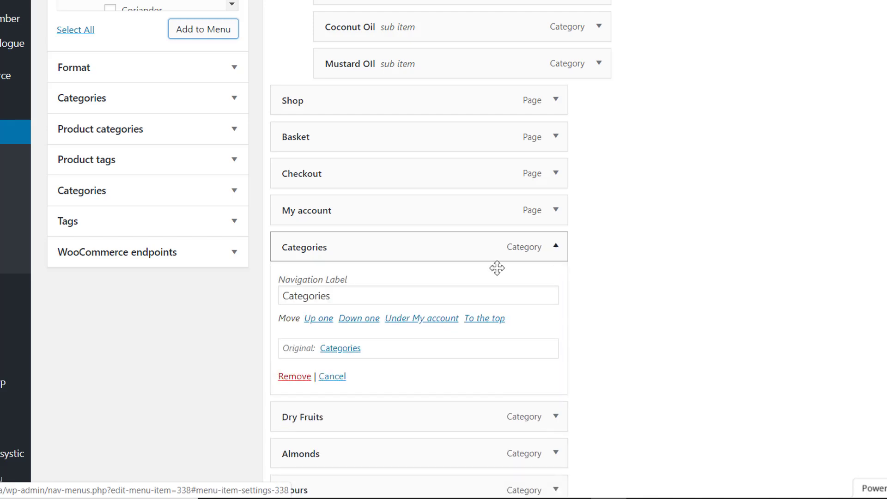
pyautogui.doubleClick(367, 297)
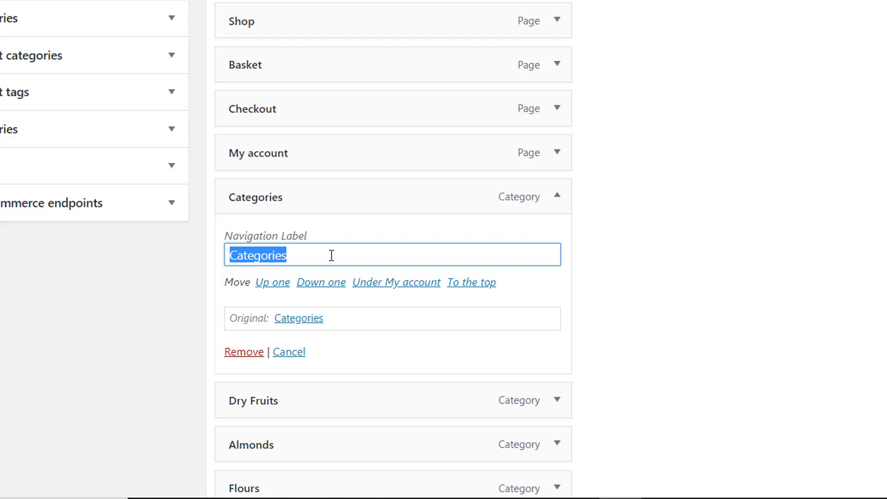
pyautogui.write('Our Products')
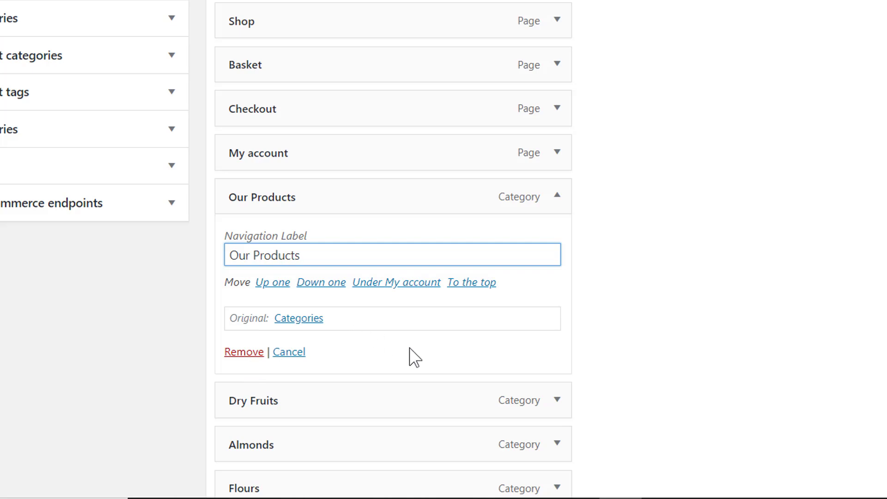
pyautogui.click(556, 205)
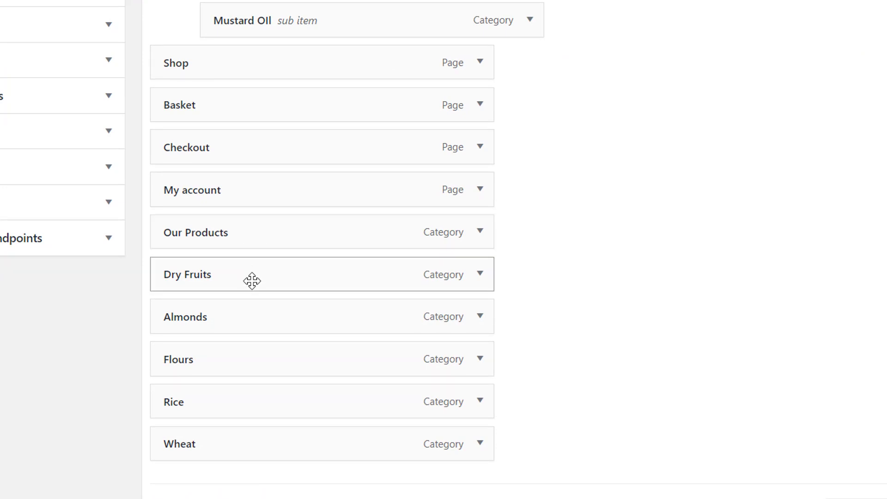
# Step: Indent Dry Fruits and Flours under Our Products, Almonds under Dry Fruits, and Rice and Wheat under Flours
pyautogui.moveTo(252, 280); pyautogui.dragTo(282, 282)
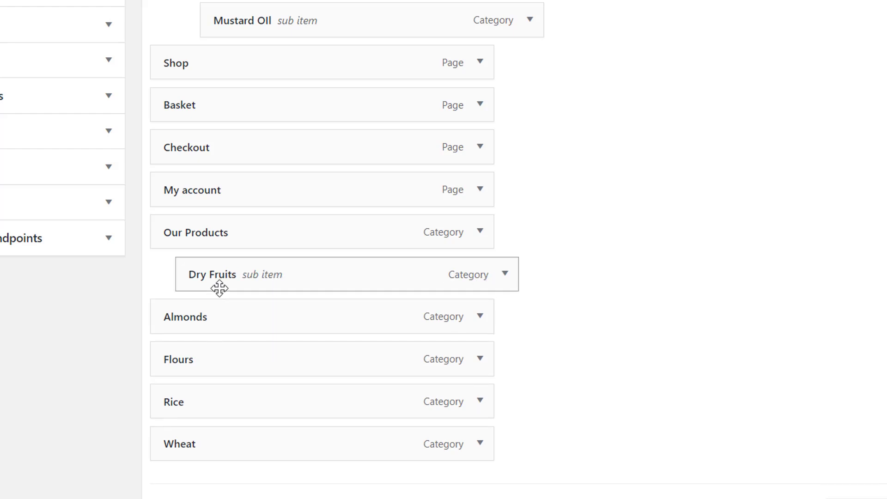
pyautogui.moveTo(259, 315)
pyautogui.mouseDown()
pyautogui.moveTo(281, 313)
pyautogui.moveTo(270, 317)
pyautogui.mouseUp()
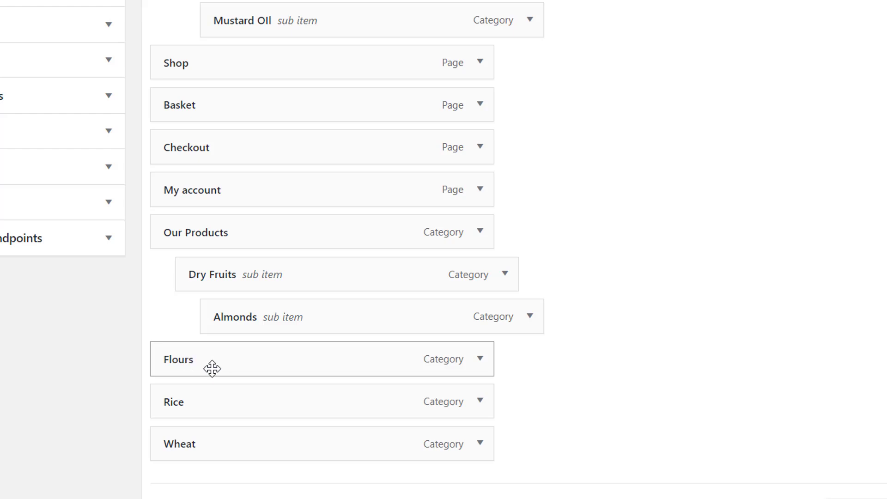
pyautogui.moveTo(207, 368); pyautogui.dragTo(228, 368)
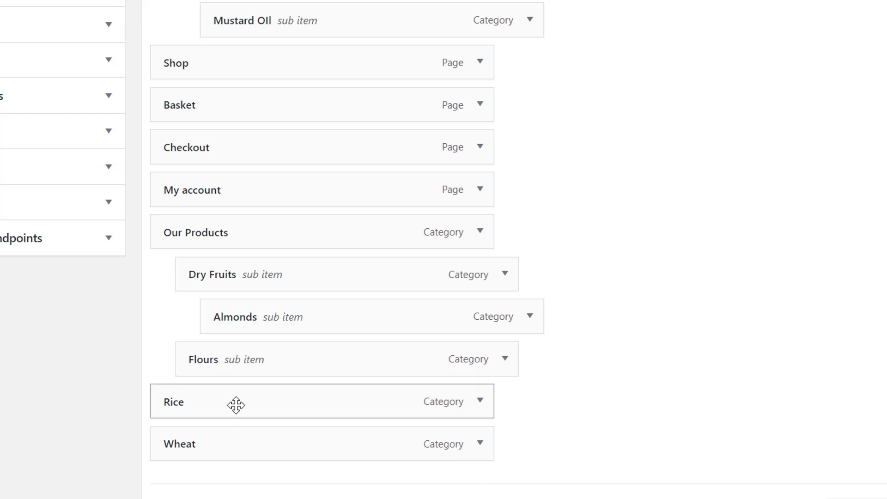
pyautogui.moveTo(236, 404); pyautogui.dragTo(289, 402)
pyautogui.moveTo(237, 441); pyautogui.dragTo(299, 459)
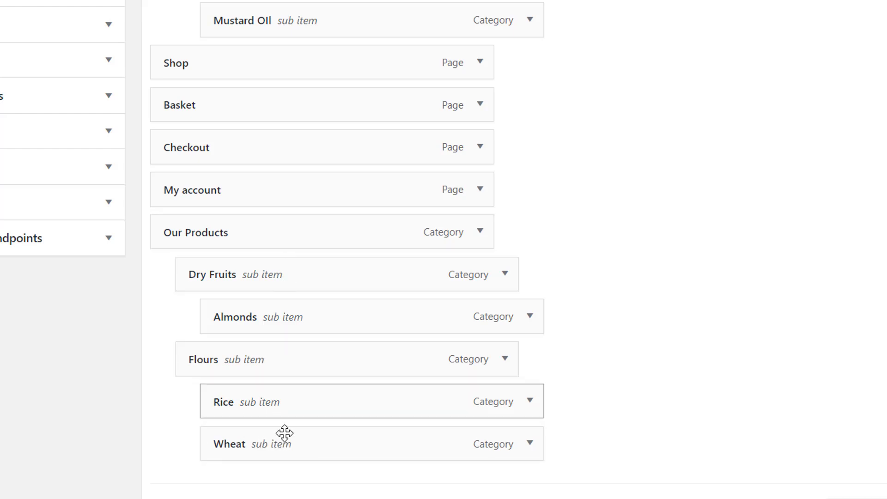
pyautogui.scroll(-5, 314, 350)
pyautogui.scroll(3, 313, 351)
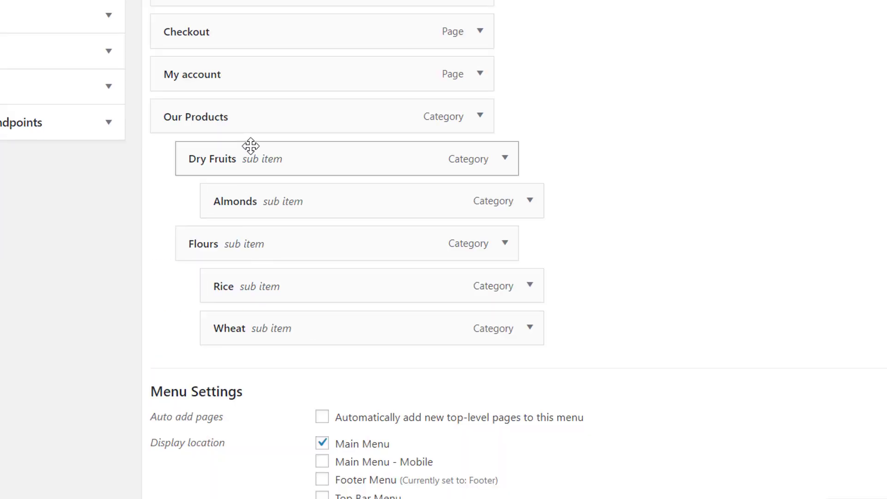
# Step: Save the menu and switch to the '100% Natural and Organic Products' storefront tab
pyautogui.scroll(-3, 690, 362)
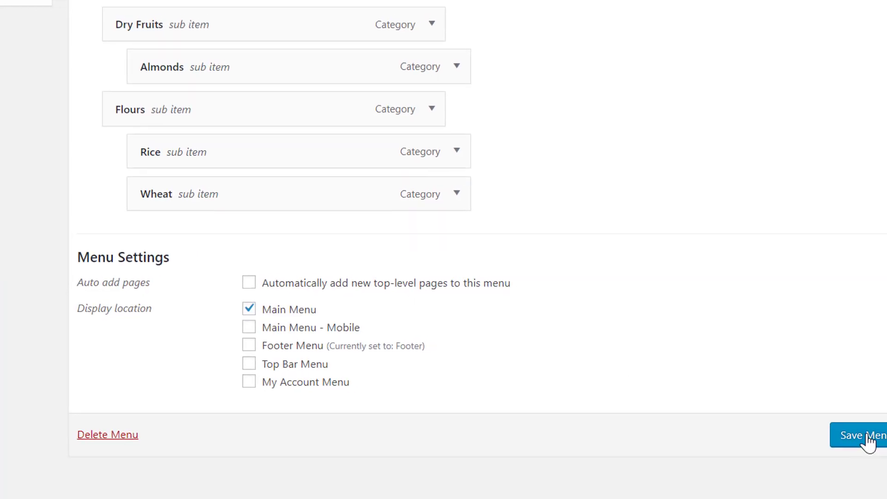
pyautogui.click(812, 445)
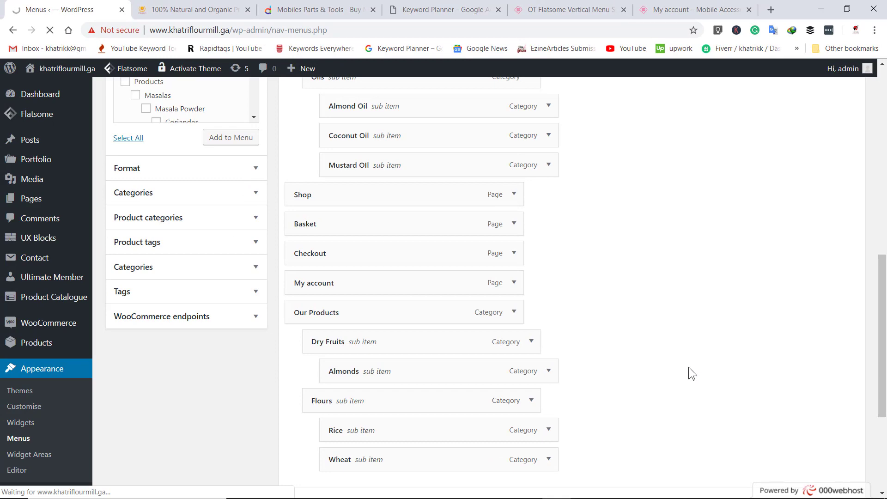
pyautogui.scroll(-6, 367, 263)
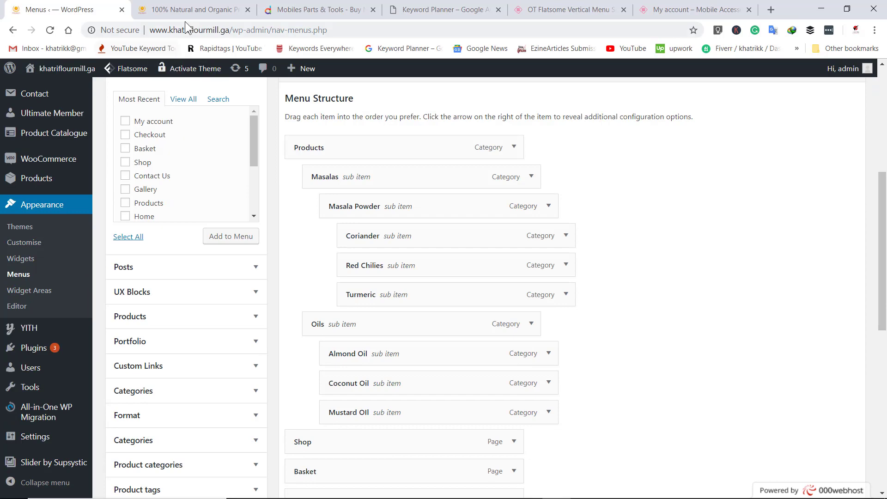
pyautogui.click(191, 12)
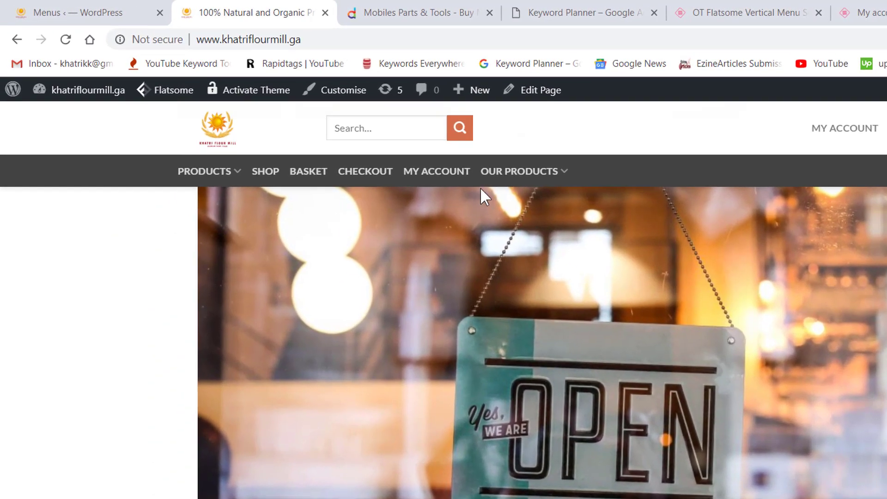
# Step: Compare the OUR PRODUCTS dropdown (Dry Fruits > Almonds, Flours > Rice, Wheat) with PRODUCTS
pyautogui.moveTo(394, 135)
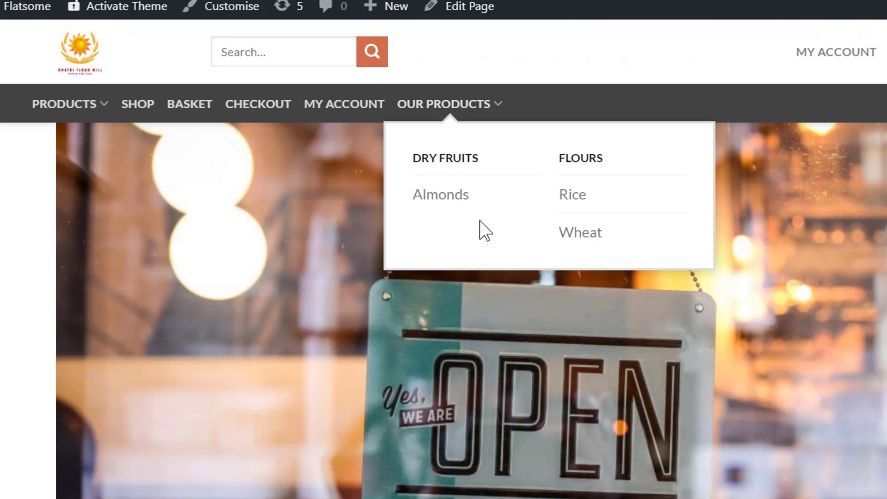
pyautogui.moveTo(97, 114)
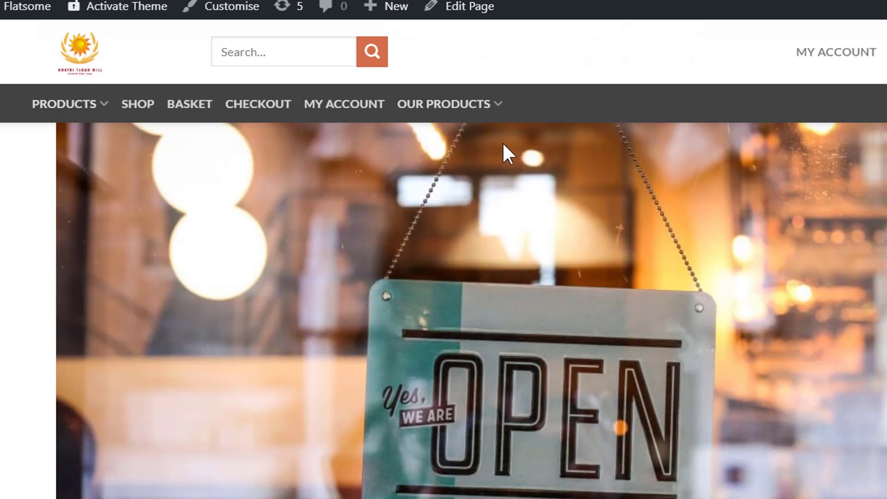
pyautogui.moveTo(499, 110)
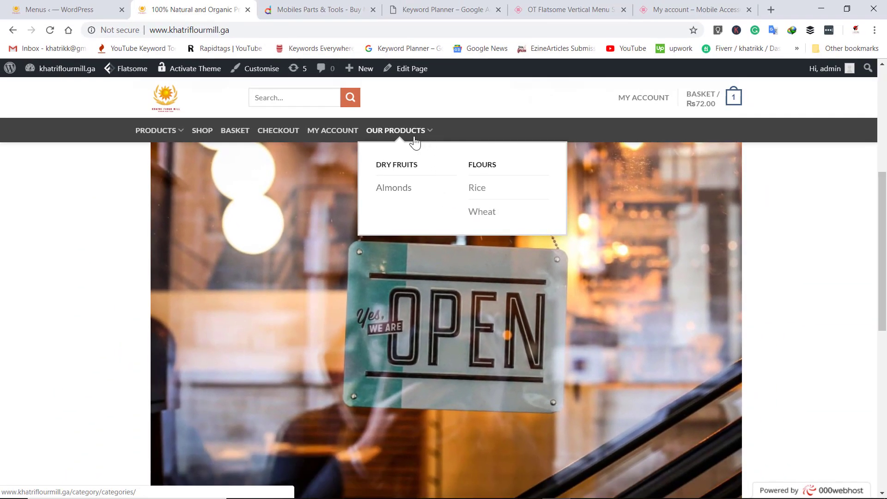
pyautogui.moveTo(180, 136)
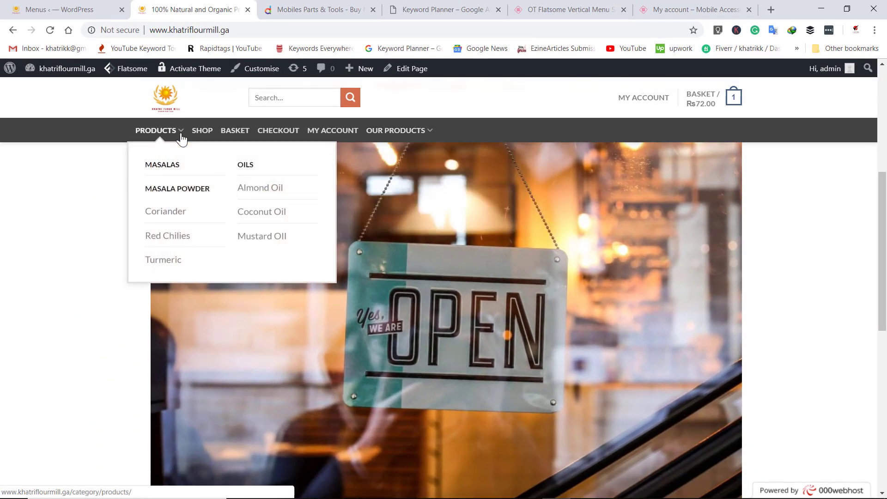
# Step: In the menu editor, make Our Products the first top-level item above Products, then save the menu
pyautogui.click(62, 11)
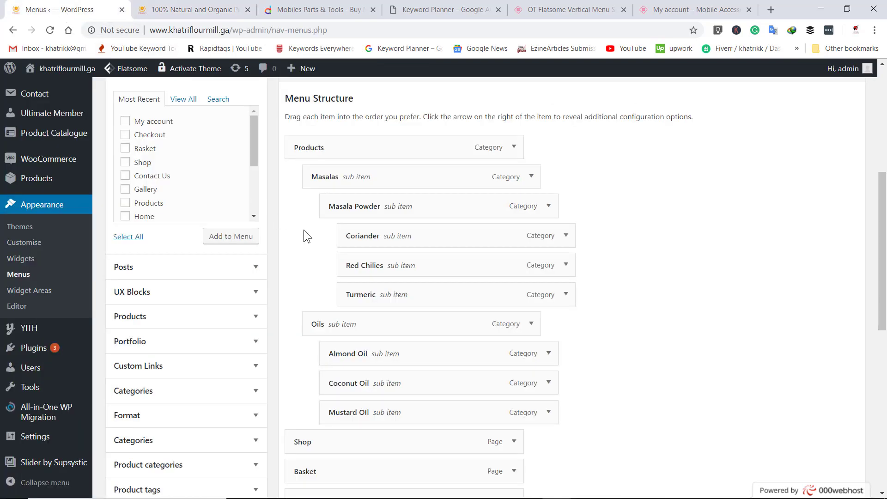
pyautogui.scroll(-5, 508, 404)
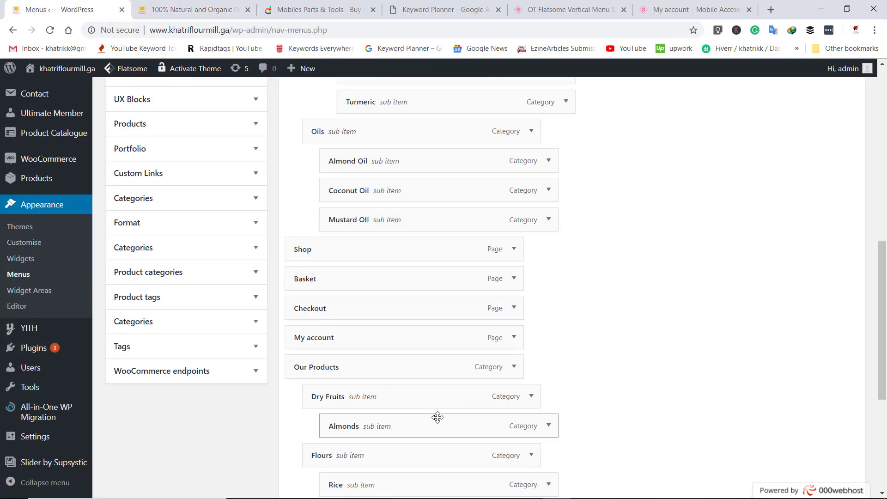
pyautogui.scroll(-4, 437, 417)
pyautogui.scroll(2, 401, 256)
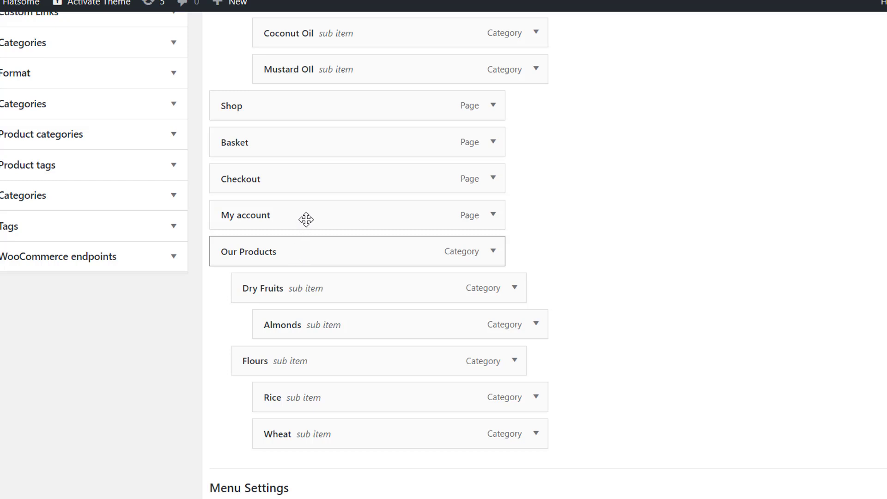
pyautogui.moveTo(306, 219); pyautogui.dragTo(297, 250)
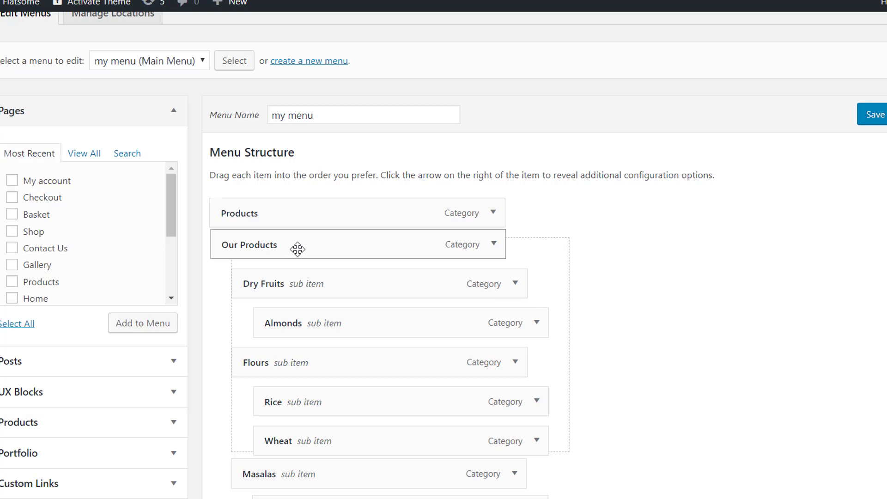
pyautogui.moveTo(297, 250); pyautogui.dragTo(313, 204)
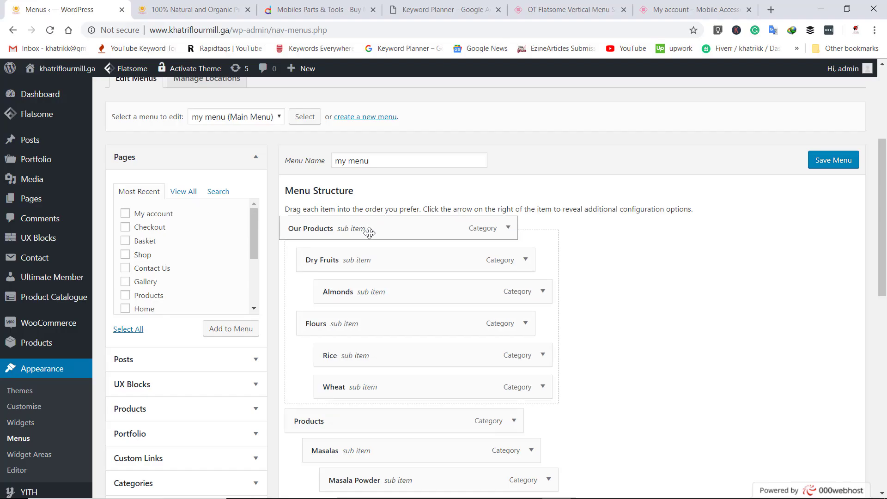
pyautogui.moveTo(369, 232); pyautogui.dragTo(369, 233)
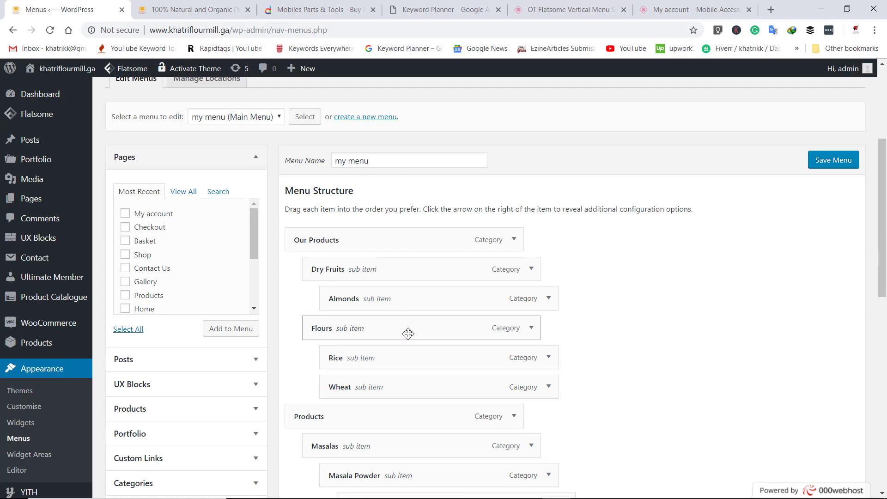
pyautogui.scroll(-2, 406, 332)
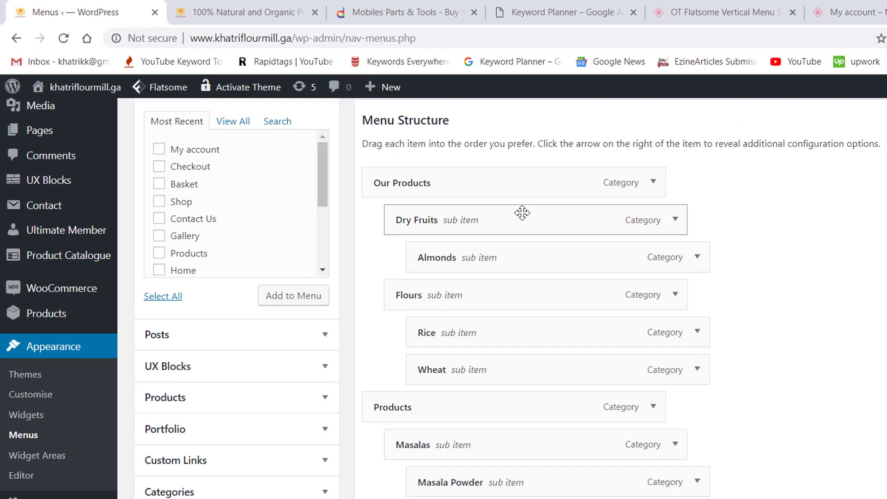
pyautogui.scroll(3, 522, 212)
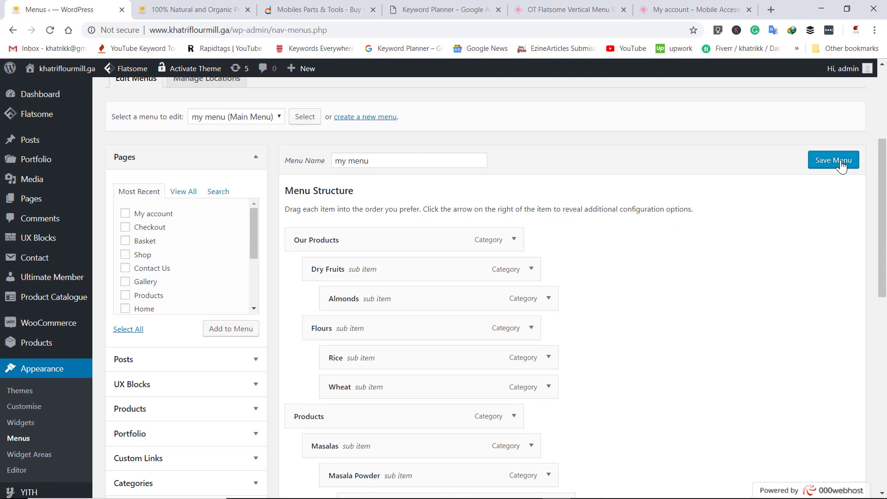
pyautogui.click(839, 162)
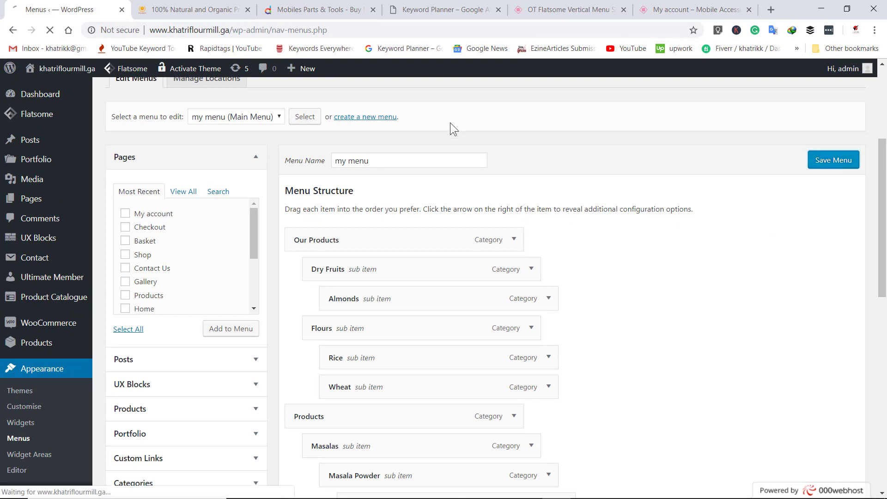
# Step: Reload the storefront and confirm OUR PRODUCTS now leads the navigation, ahead of PRODUCTS
pyautogui.click(202, 8)
pyautogui.click(50, 30)
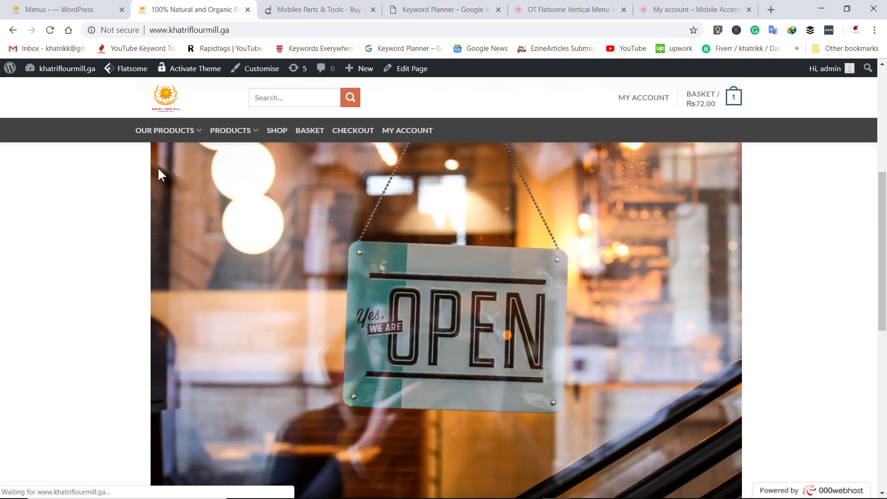
pyautogui.moveTo(259, 208)
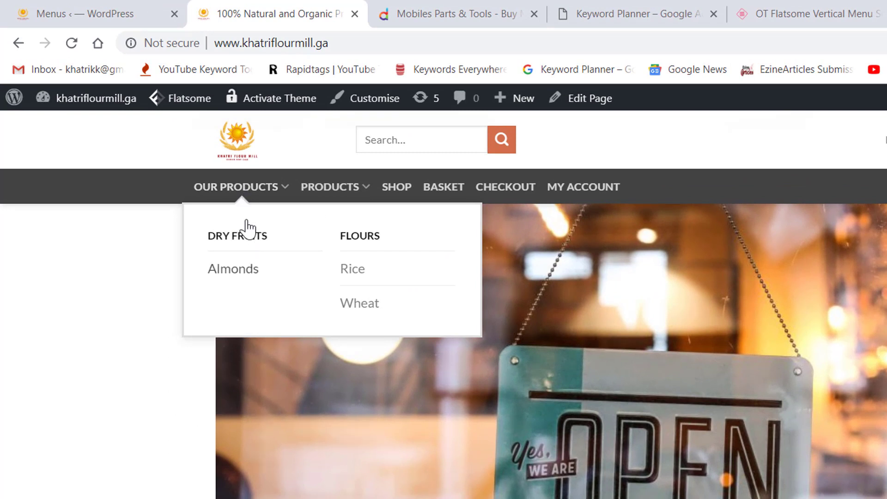
pyautogui.moveTo(330, 193)
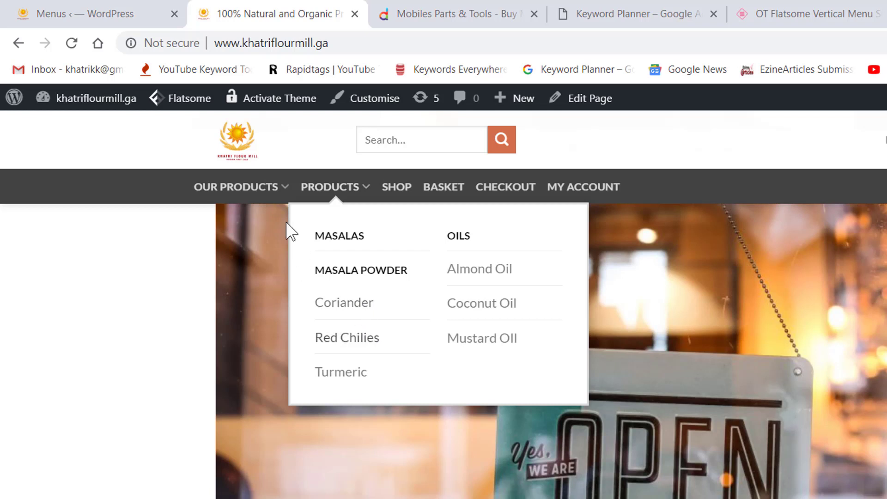
pyautogui.moveTo(266, 193)
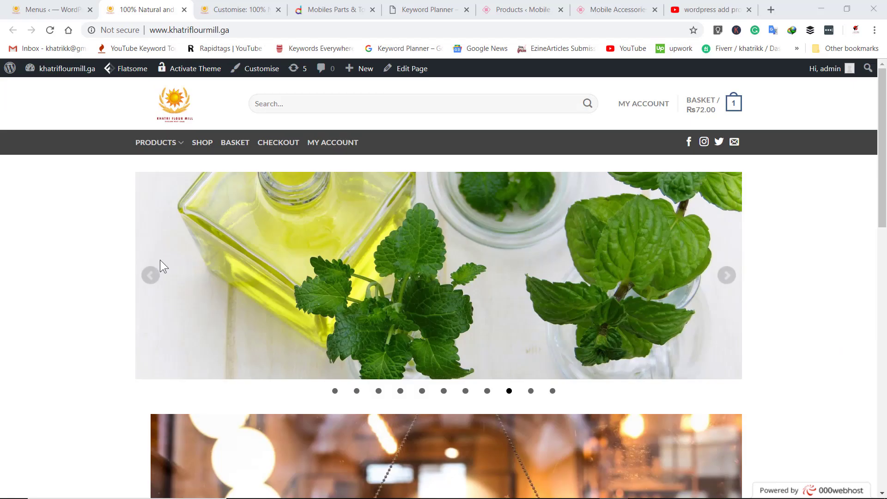
# Step: Display the PRODUCTS mega menu with its Masalas, Dry Fruits, Oils and Flours columns
pyautogui.moveTo(178, 145)
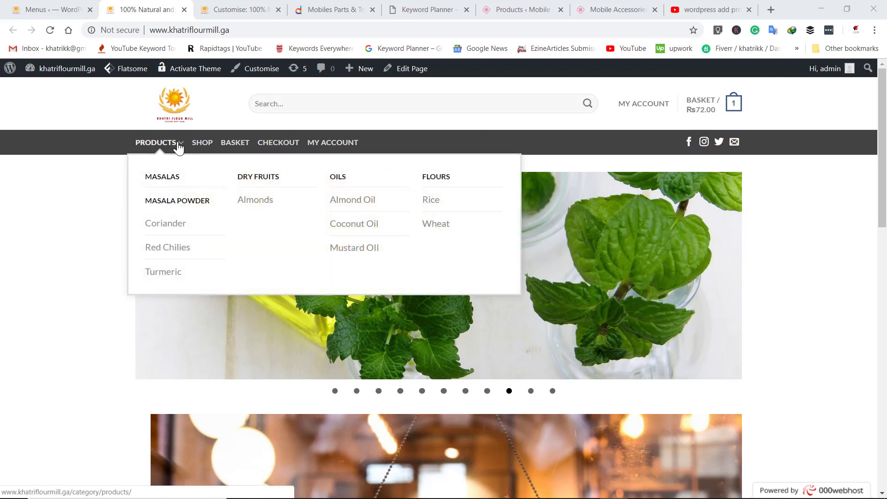